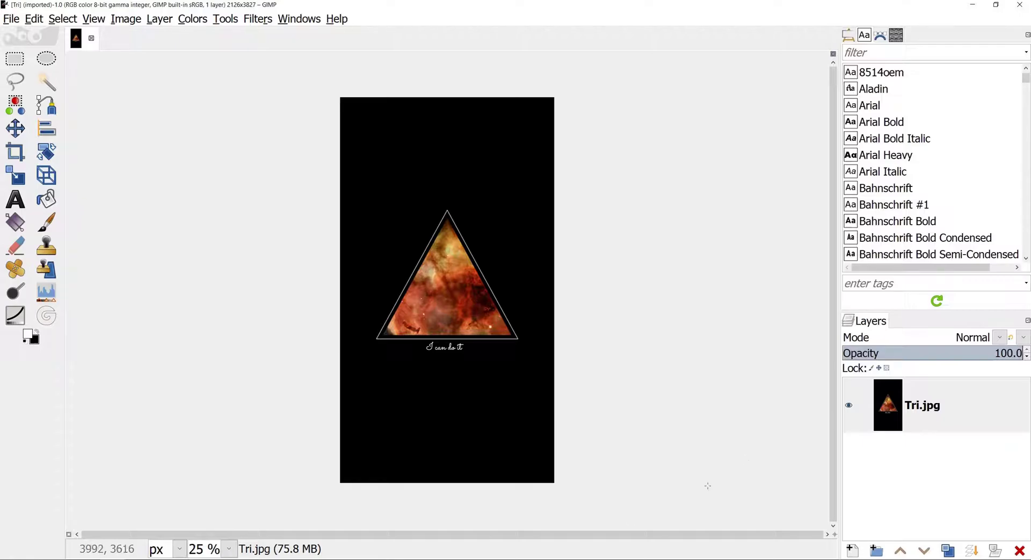
Step: Switch from GIMP to the Firefox window showing Google Fonts previewing 'I can do it'
{"action": "key", "text": "alt+Tab"}
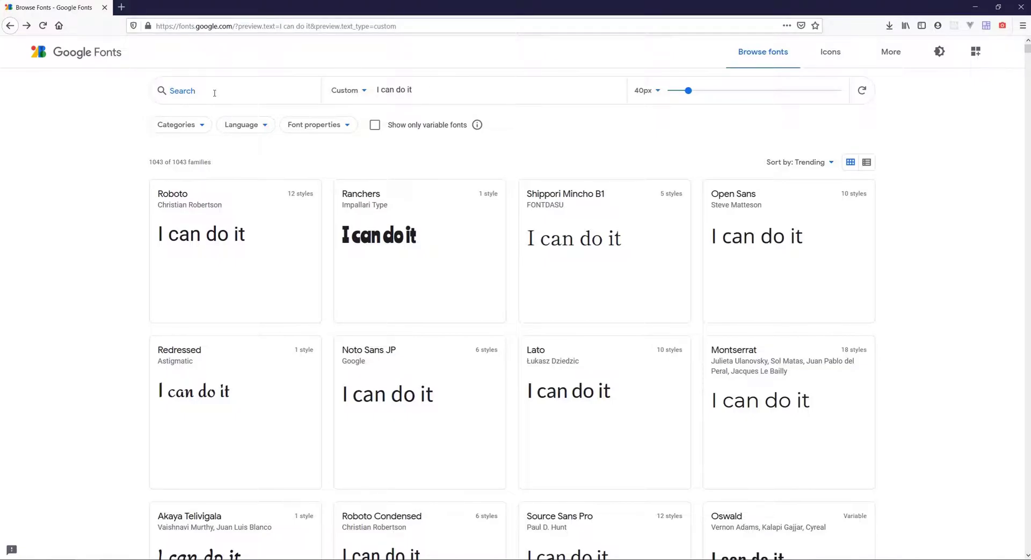
Step: Search 'sacramento', save the Sacramento family as Sacramento.zip, and show recent downloads
{"action": "type", "text": "sa"}
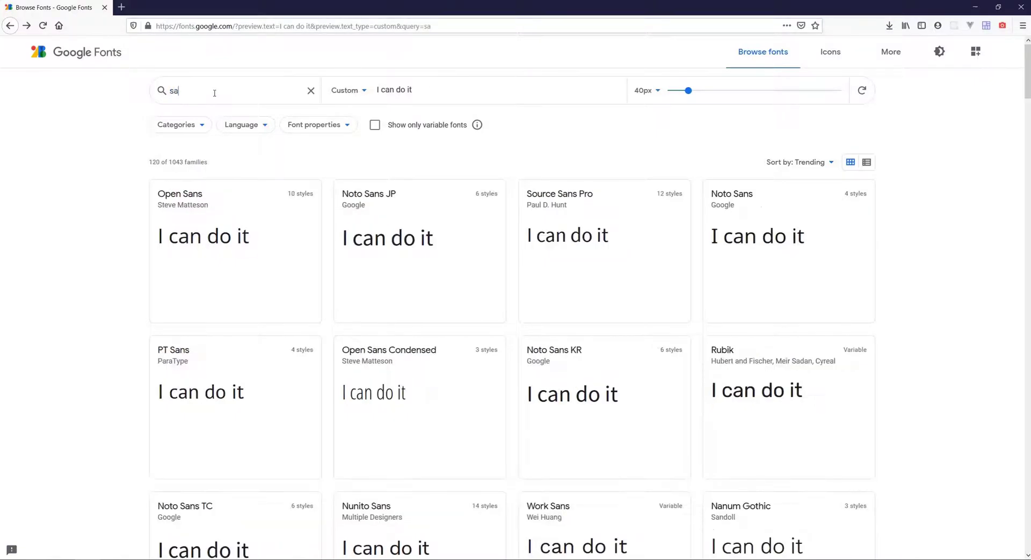
{"action": "type", "text": "cramento"}
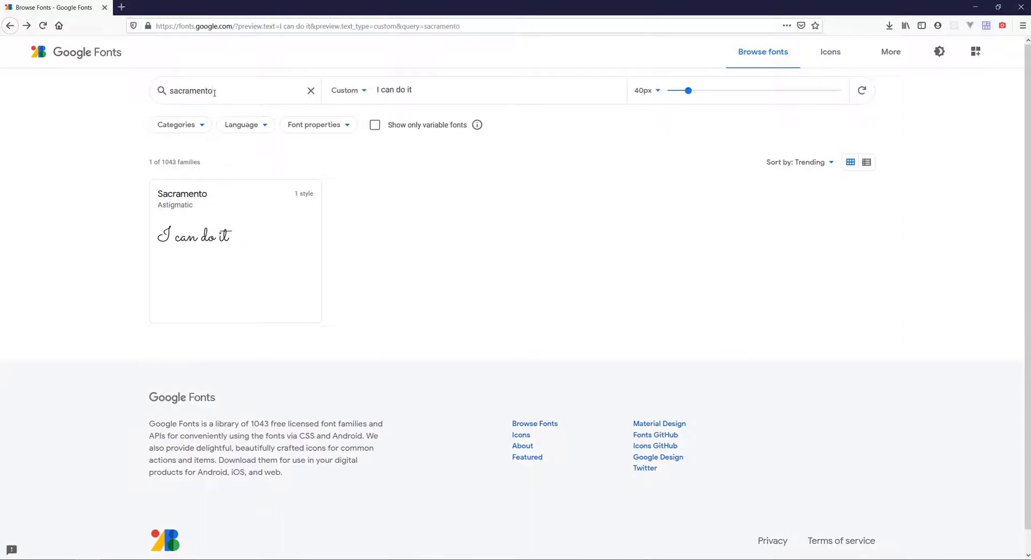
{"action": "left_click", "coordinate": [226, 267]}
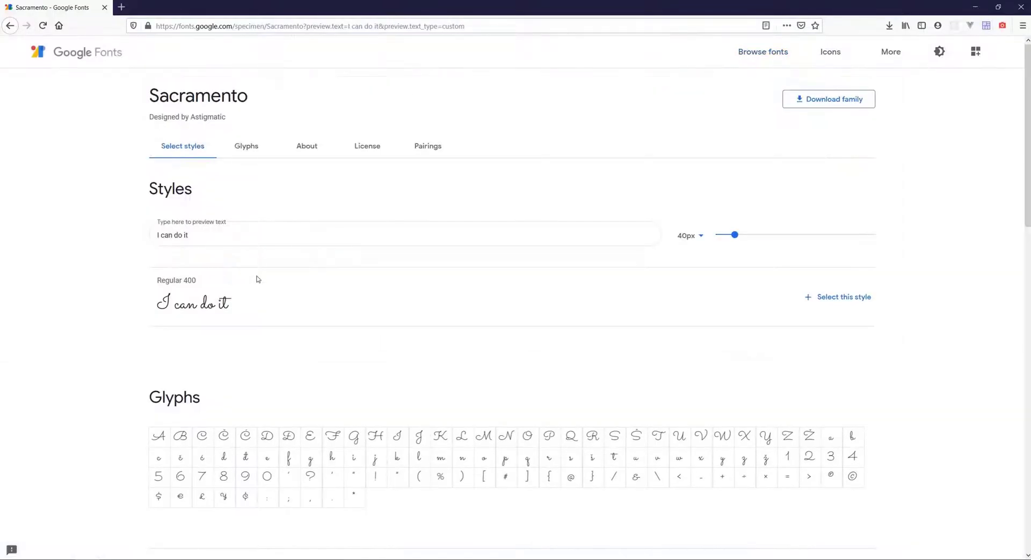
{"action": "left_click", "coordinate": [830, 101]}
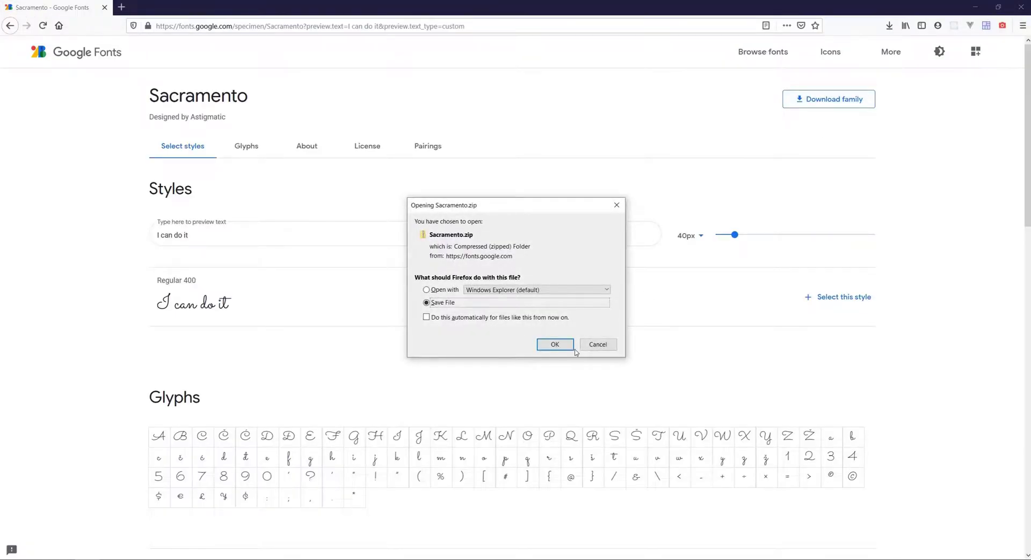
{"action": "left_click", "coordinate": [567, 346]}
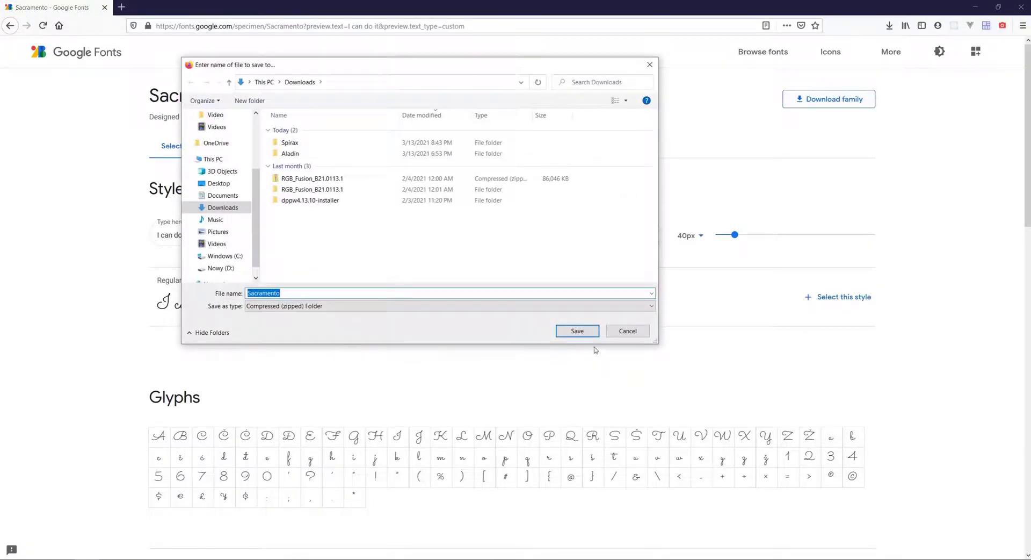
{"action": "left_click", "coordinate": [578, 331]}
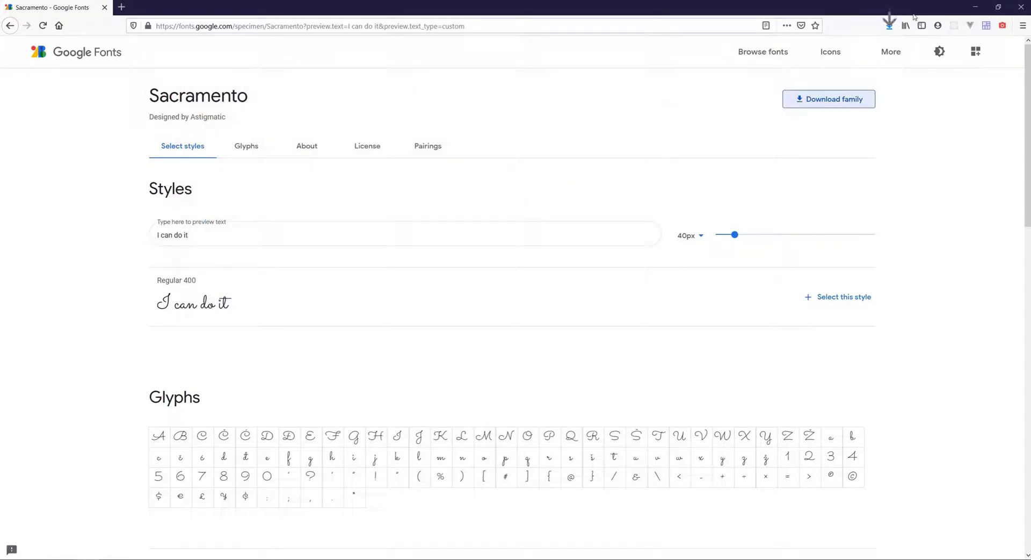
{"action": "left_click", "coordinate": [889, 26]}
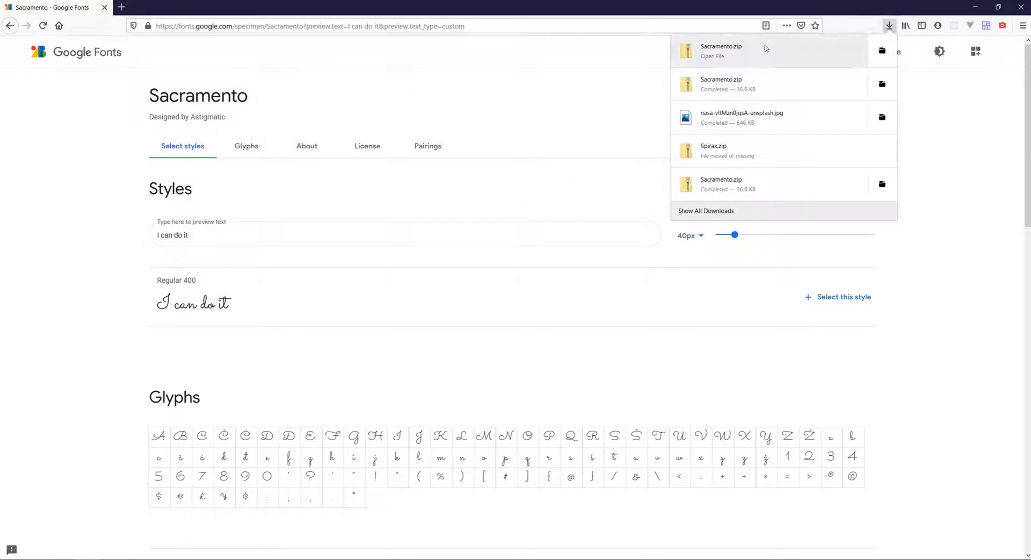
Step: Extract Sacramento.zip into a Sacramento folder in Downloads
{"action": "left_click", "coordinate": [772, 58]}
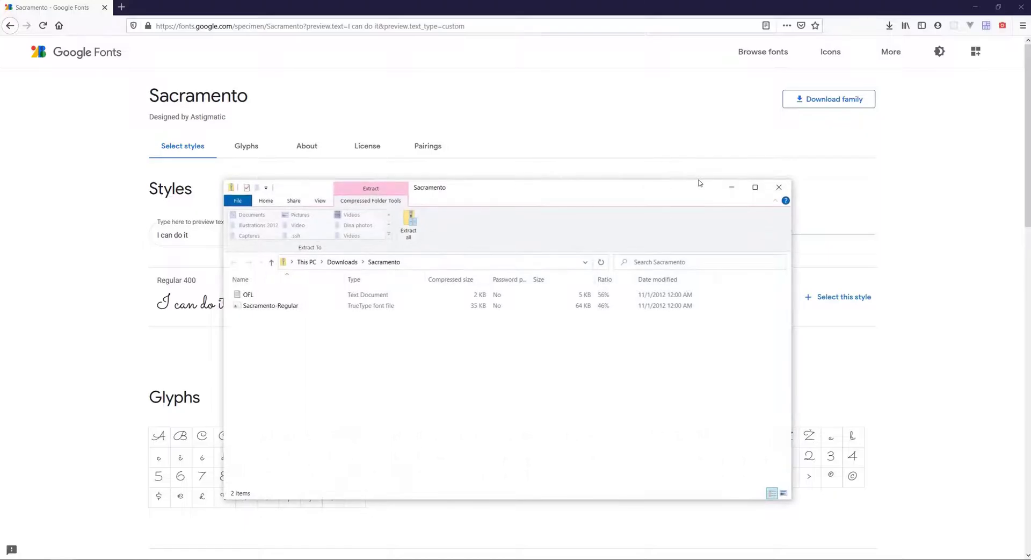
{"action": "left_click", "coordinate": [290, 309]}
{"action": "left_click", "coordinate": [290, 310]}
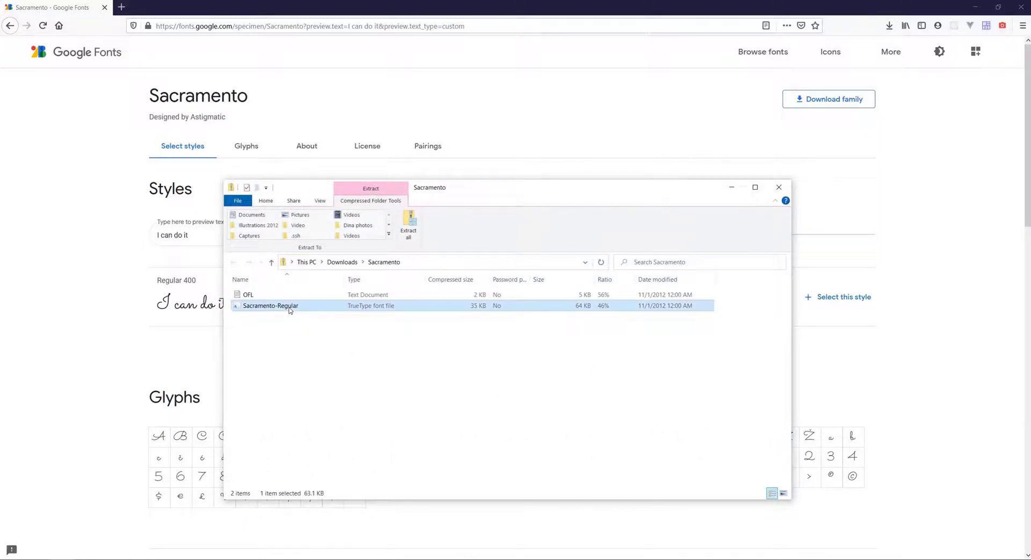
{"action": "left_click", "coordinate": [408, 223]}
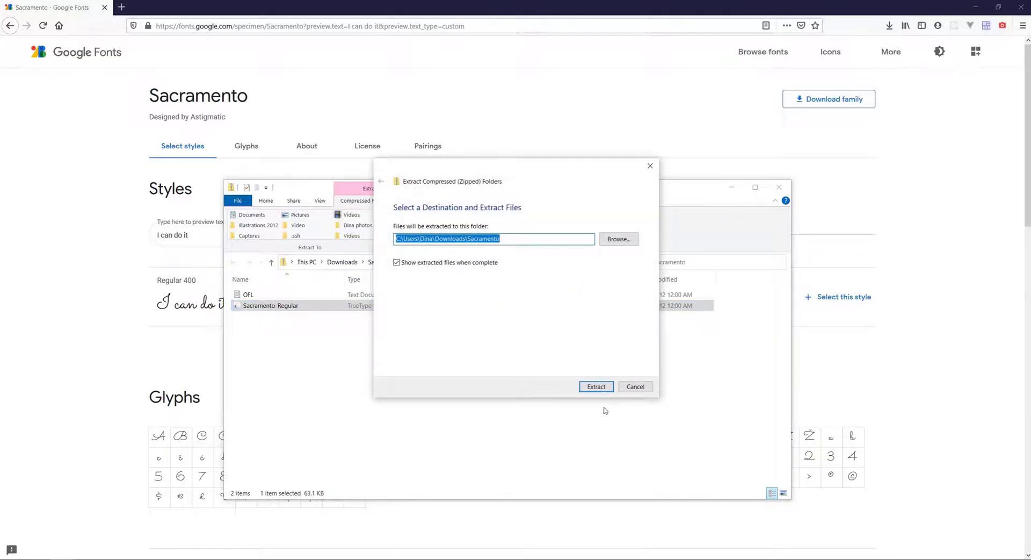
{"action": "left_click", "coordinate": [599, 386]}
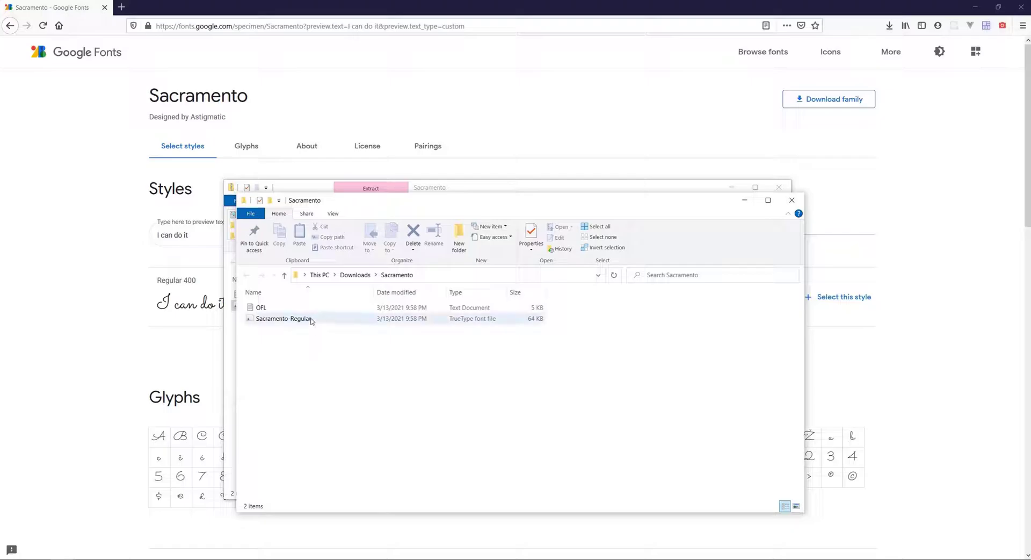
Step: Install Sacramento-Regular for all users and minimize both Explorer windows
{"action": "left_click", "coordinate": [311, 320]}
{"action": "right_click", "coordinate": [312, 321]}
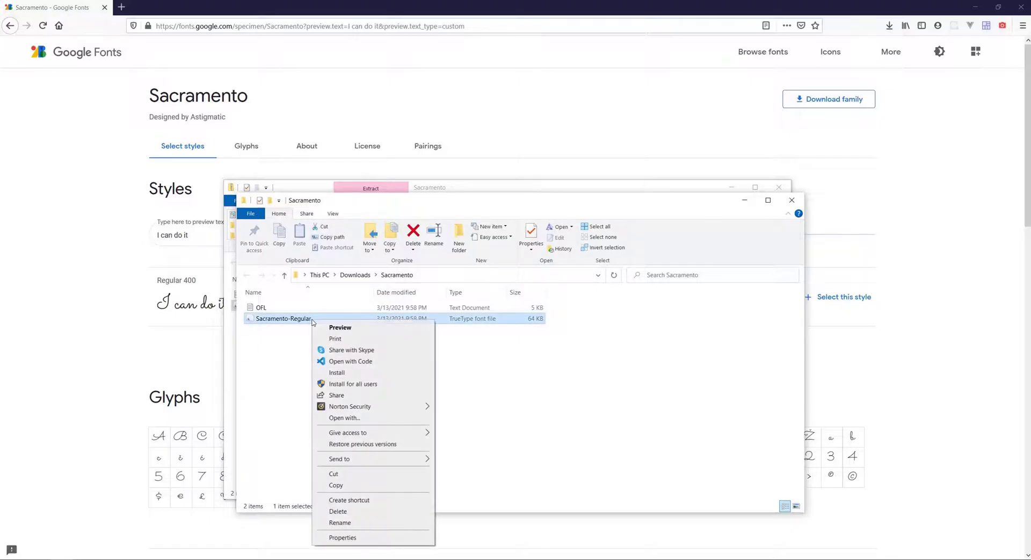
{"action": "left_click", "coordinate": [376, 383]}
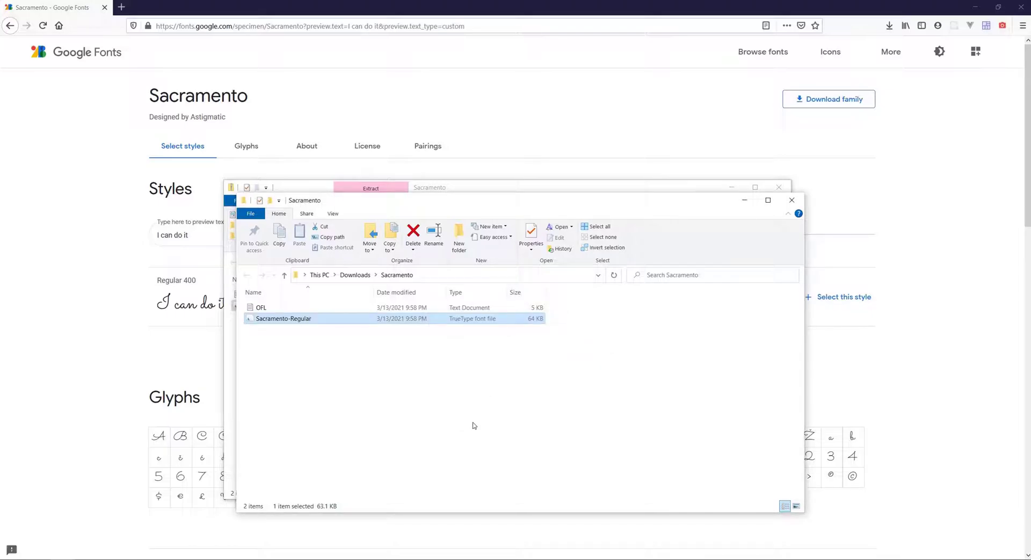
{"action": "left_click", "coordinate": [744, 200]}
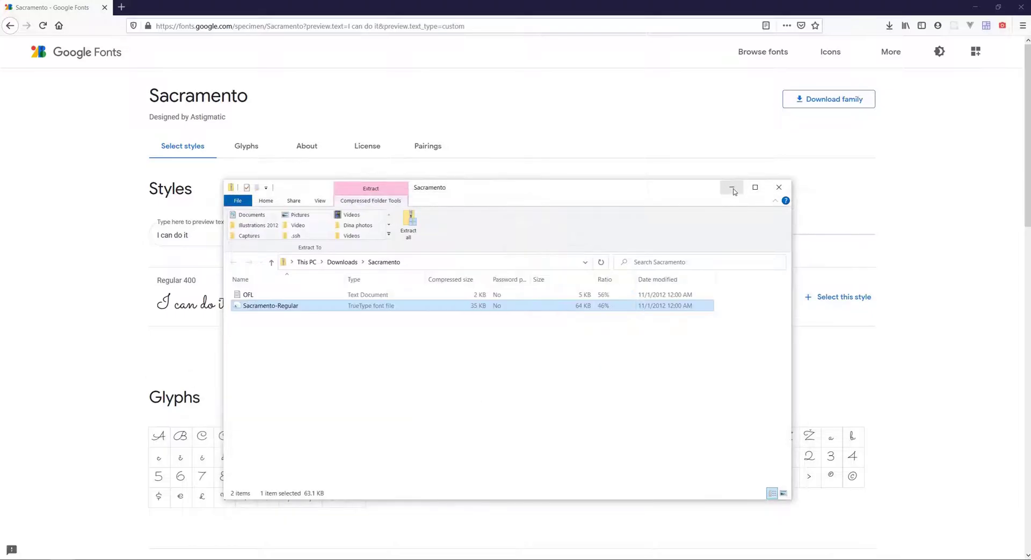
{"action": "left_click", "coordinate": [732, 189]}
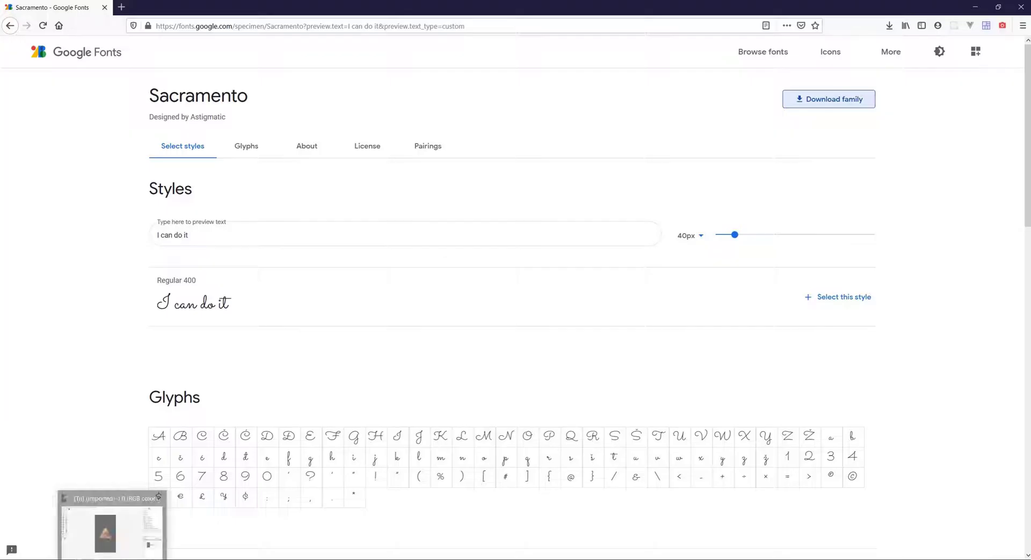
Step: Quit GIMP and relaunch it from the Start menu so it loads the new font
{"action": "left_click", "coordinate": [113, 529]}
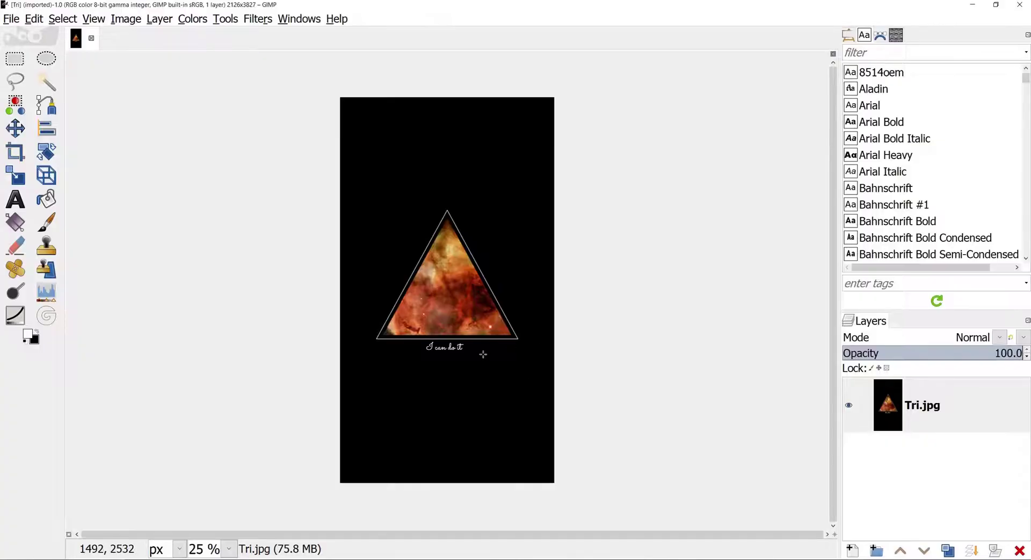
{"action": "left_click", "coordinate": [1020, 5]}
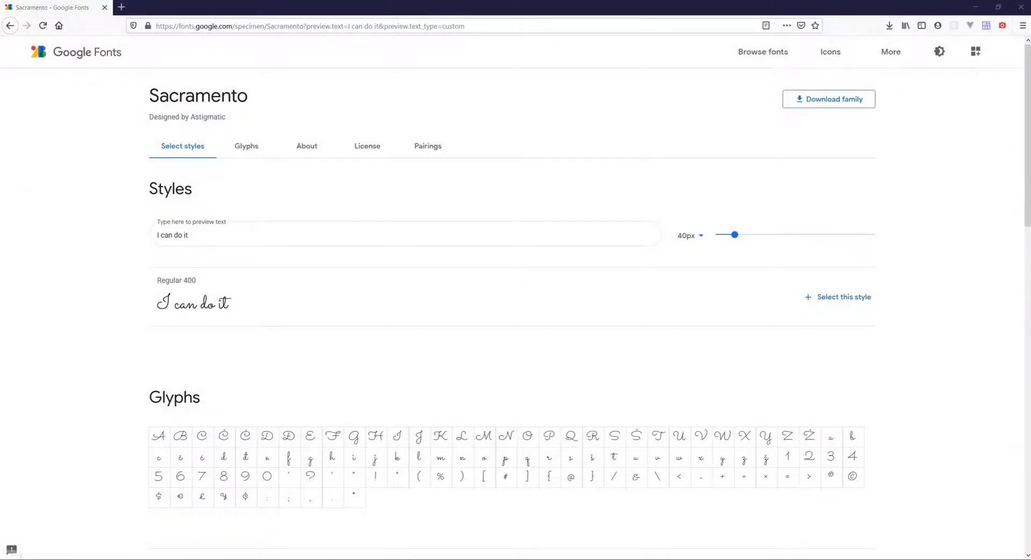
{"action": "key", "text": "super"}
{"action": "left_click", "coordinate": [483, 422]}
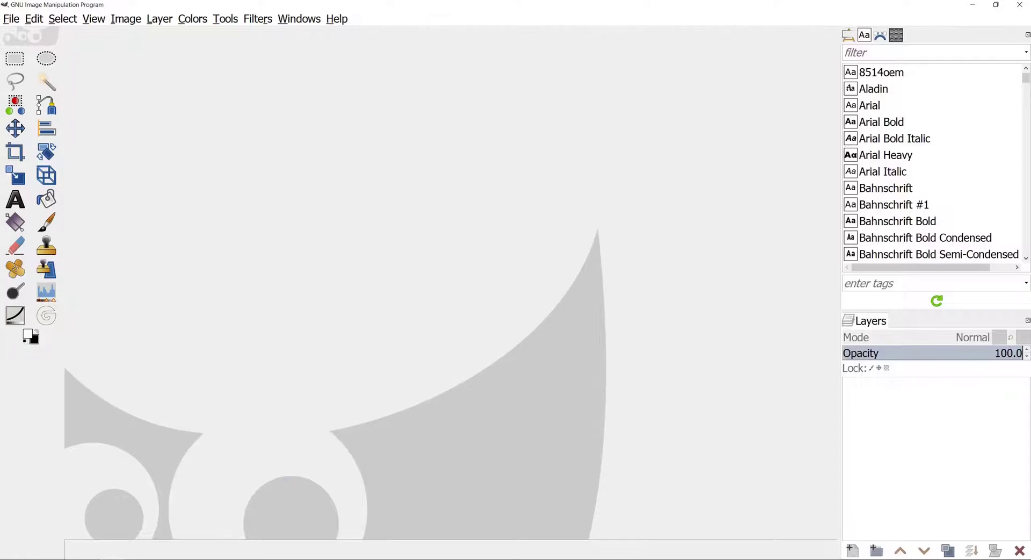
Step: Select Sacramento in GIMP's Fonts list
{"action": "scroll", "coordinate": [932, 139], "scroll_direction": "down", "scroll_amount": 15}
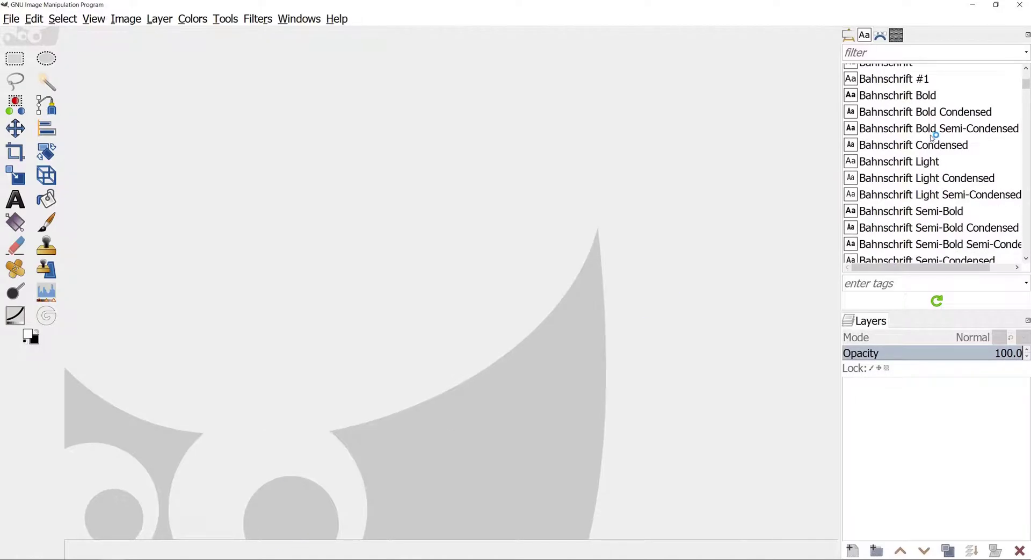
{"action": "scroll", "coordinate": [932, 139], "scroll_direction": "down", "scroll_amount": 10}
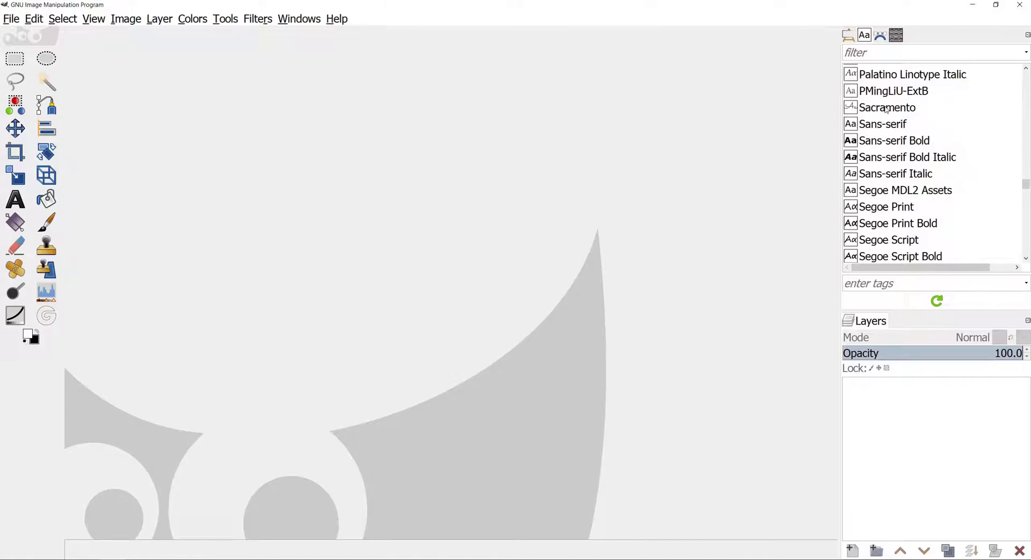
{"action": "left_click", "coordinate": [887, 109]}
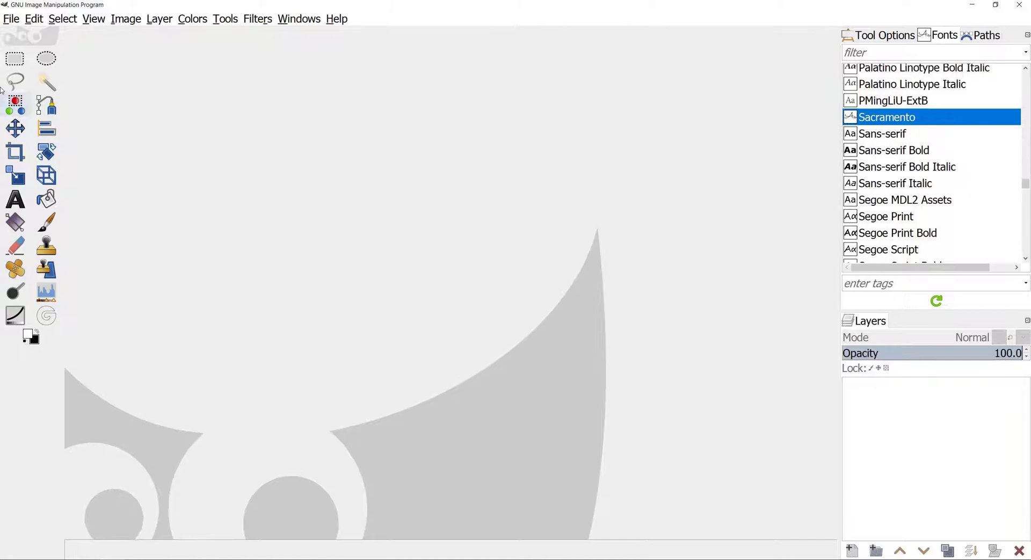
{"action": "left_click", "coordinate": [11, 19]}
Step: Create a new image 2126 pixels wide and 3827 pixels high
{"action": "left_click", "coordinate": [15, 38]}
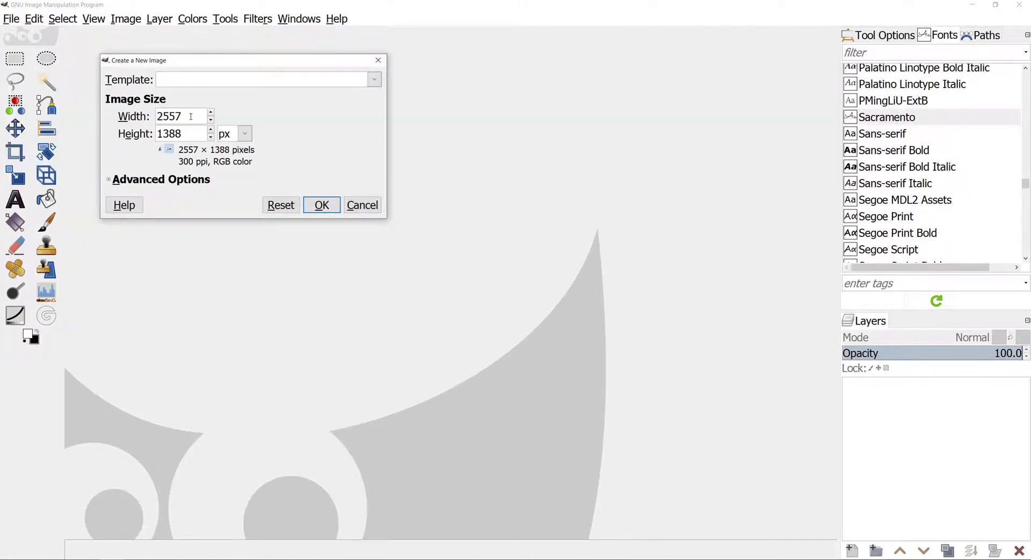
{"action": "left_click_drag", "start_coordinate": [191, 117], "coordinate": [148, 116]}
{"action": "key", "text": "BackSpace"}
{"action": "type", "text": "2126"}
{"action": "left_click", "coordinate": [188, 134]}
{"action": "key", "text": "BackSpace"}
{"action": "key", "text": "BackSpace"}
{"action": "key", "text": "BackSpace"}
{"action": "key", "text": "BackSpace"}
{"action": "type", "text": "382"}
{"action": "left_click", "coordinate": [162, 150]}
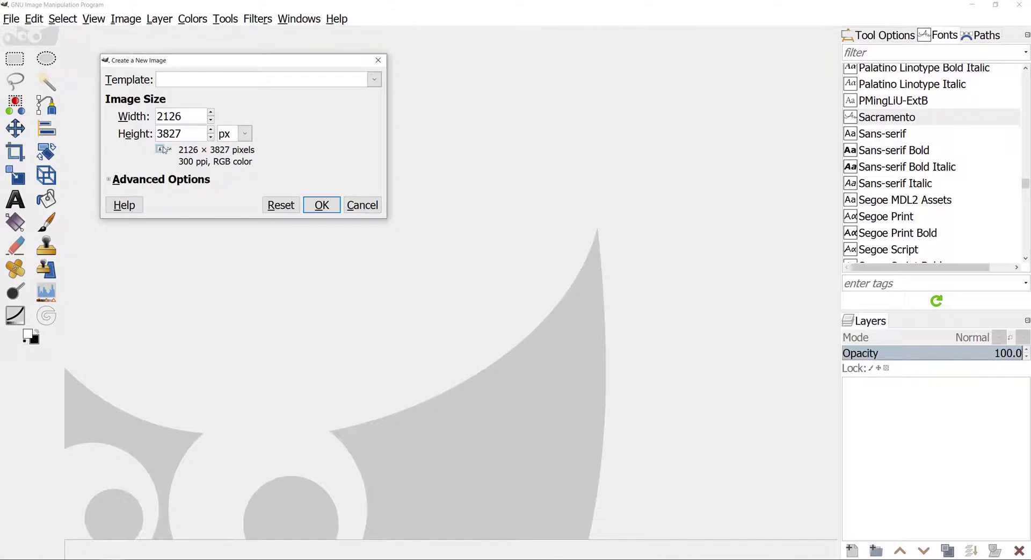
{"action": "left_click", "coordinate": [322, 205]}
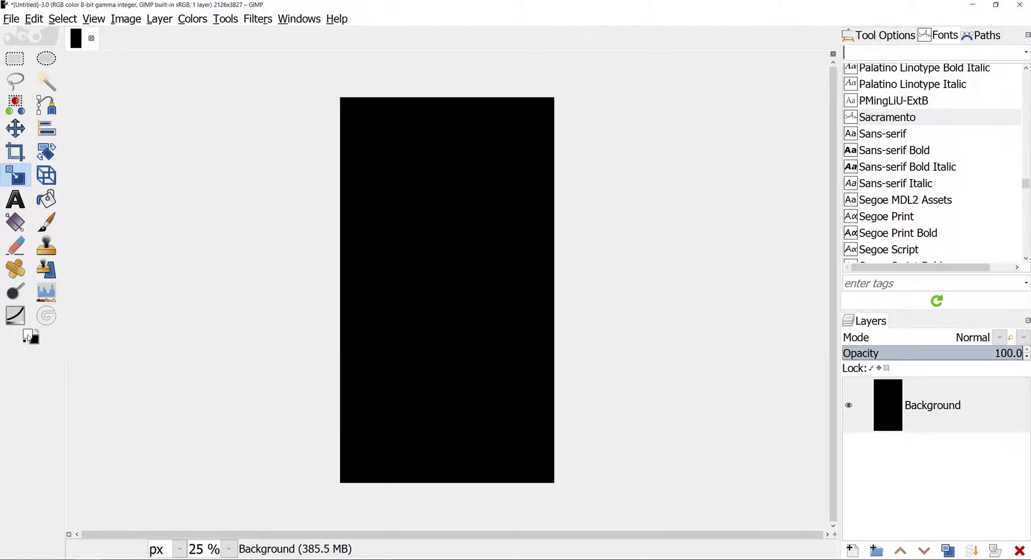
Step: Set the foreground colour to black (000000)
{"action": "left_click", "coordinate": [29, 334]}
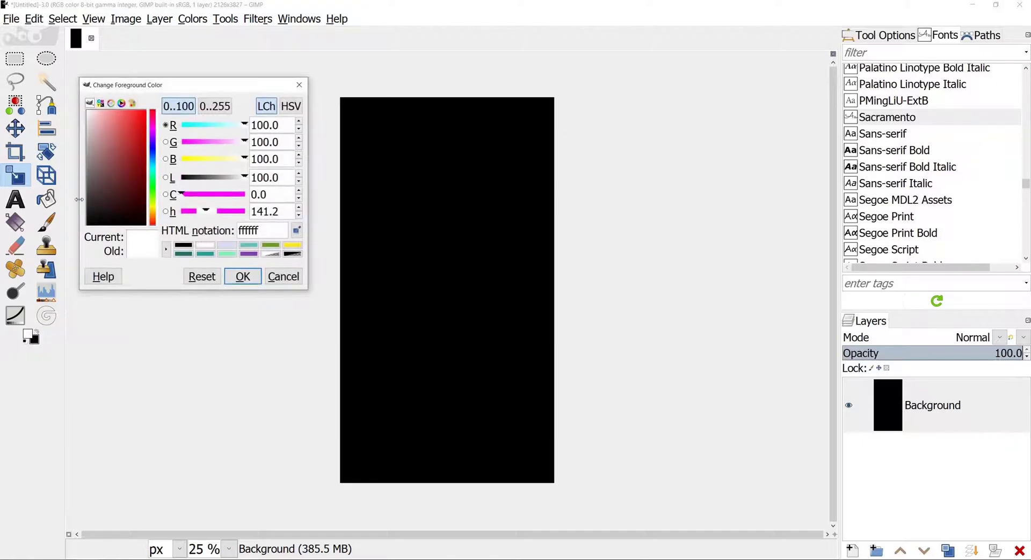
{"action": "left_click", "coordinate": [105, 204]}
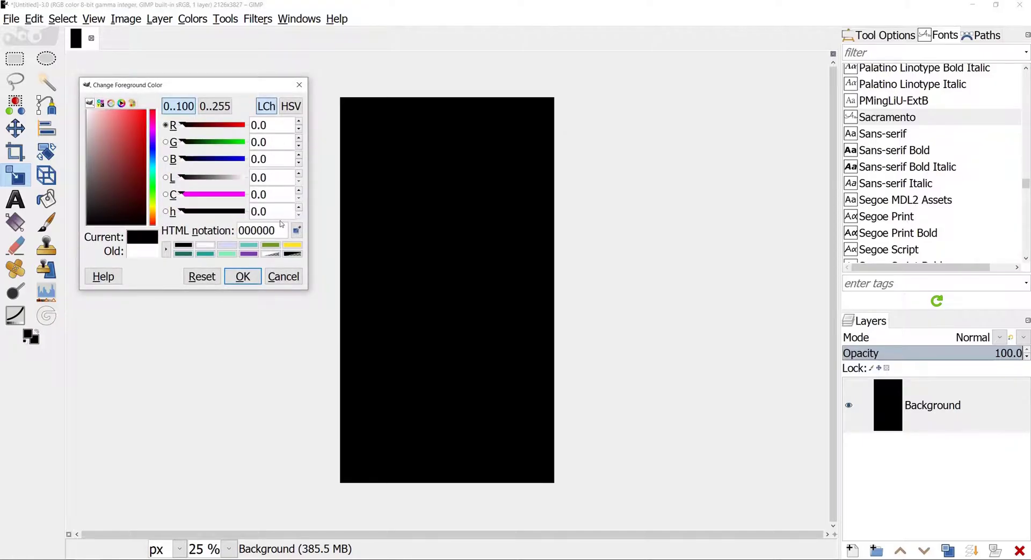
{"action": "left_click", "coordinate": [241, 276]}
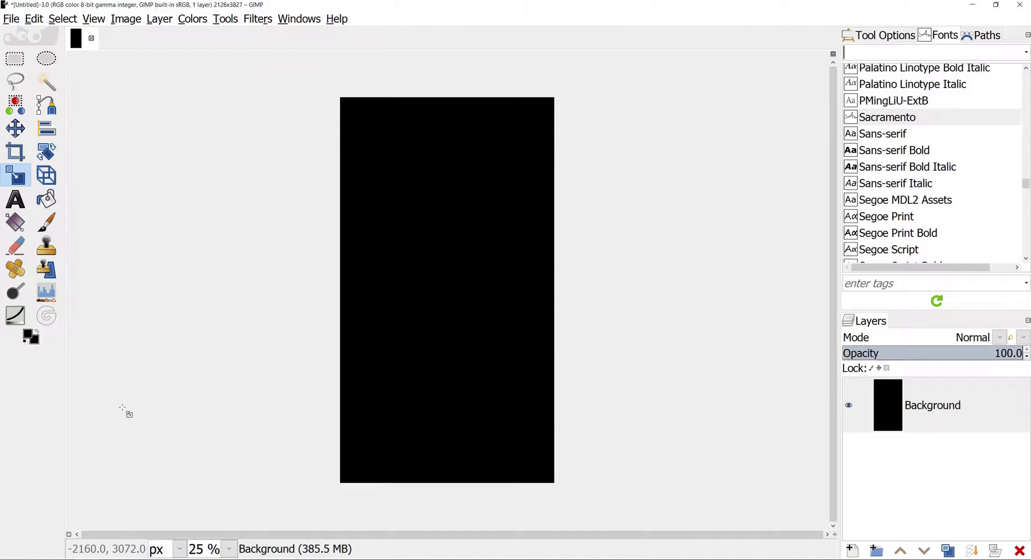
Step: Select the Bucket Fill tool from Tools > Paint Tools
{"action": "left_click", "coordinate": [47, 198]}
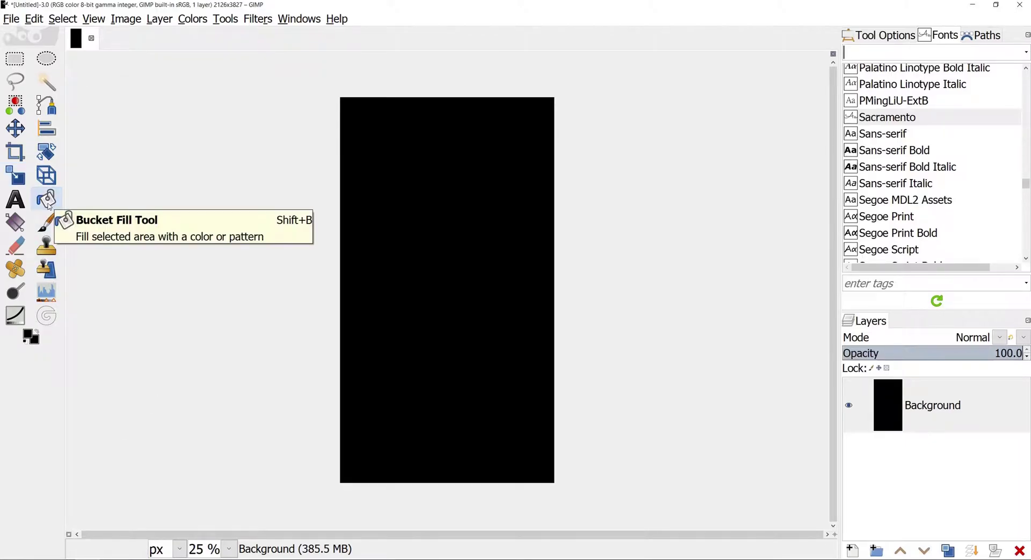
{"action": "left_click", "coordinate": [225, 21]}
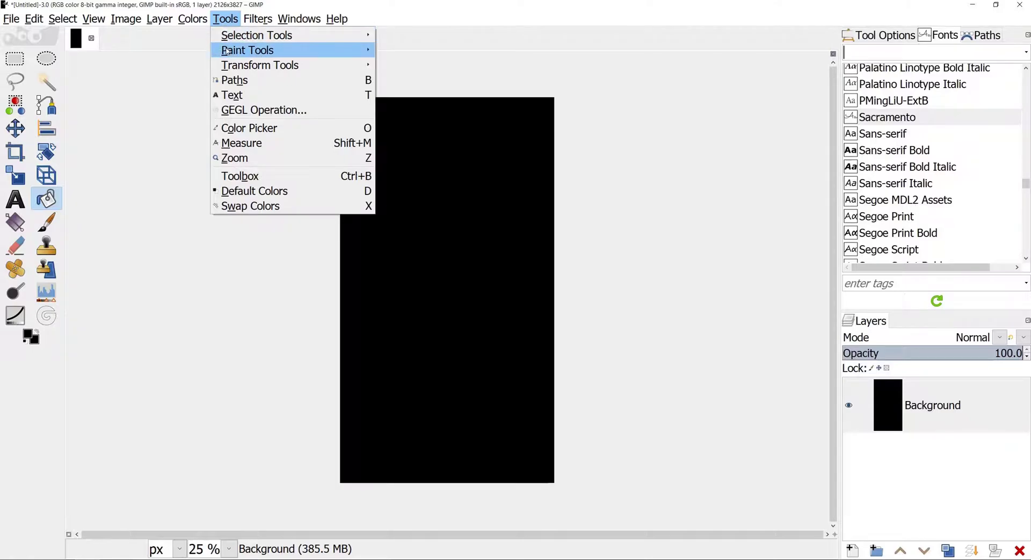
{"action": "mouse_move", "coordinate": [301, 50]}
{"action": "left_click", "coordinate": [419, 50]}
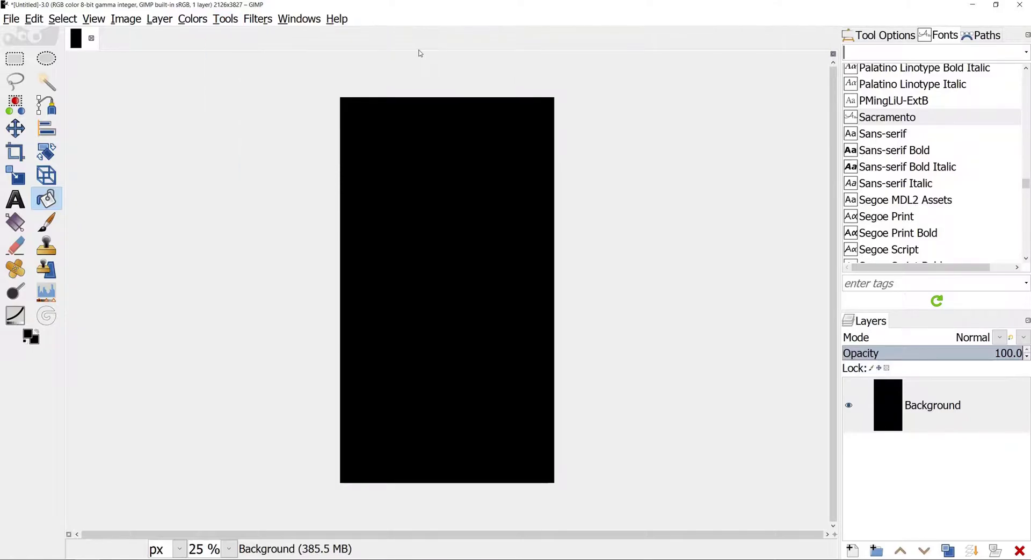
Step: Add a horizontal guide at 50% via Image > Guides > New Guide (by Percent)
{"action": "key", "text": "shift+s"}
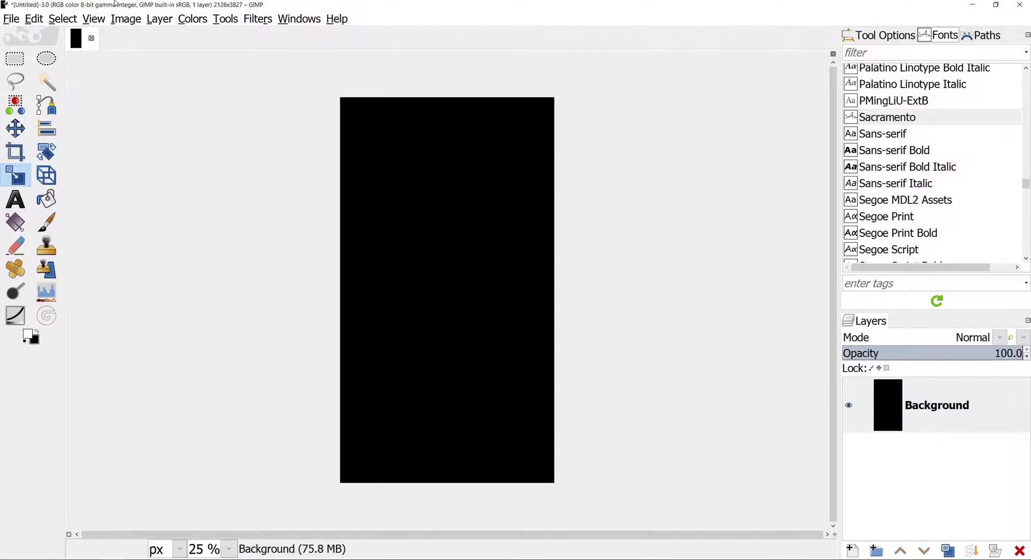
{"action": "left_click", "coordinate": [126, 19]}
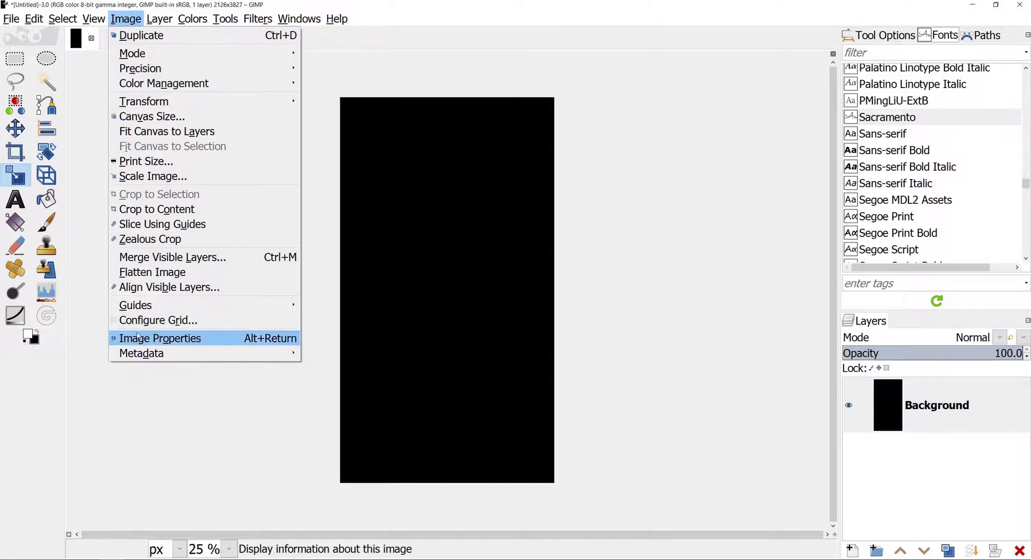
{"action": "mouse_move", "coordinate": [188, 305]}
{"action": "left_click", "coordinate": [344, 306]}
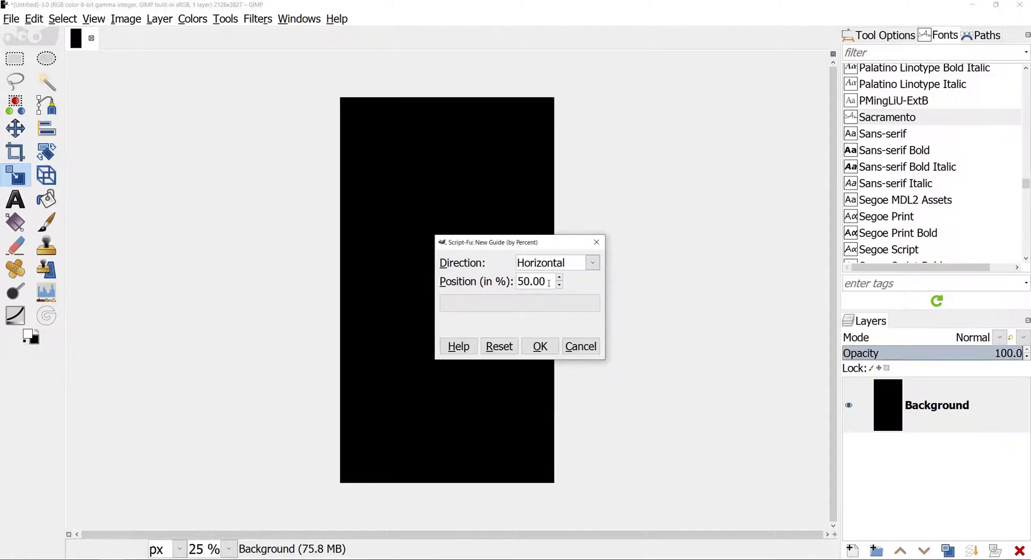
{"action": "left_click", "coordinate": [533, 348]}
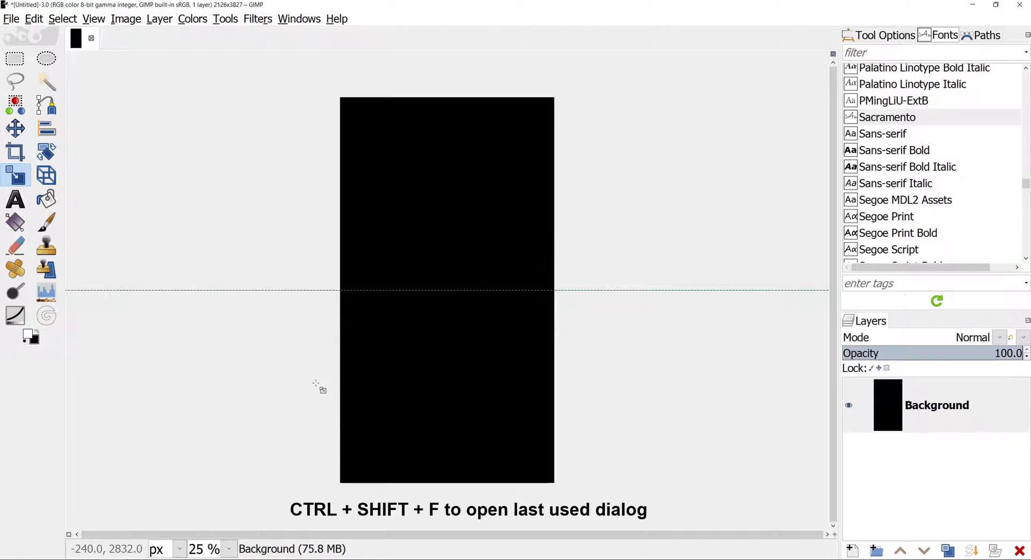
Step: Add vertical guides at 50%, 20% and 80%
{"action": "key", "text": "ctrl+shift+f"}
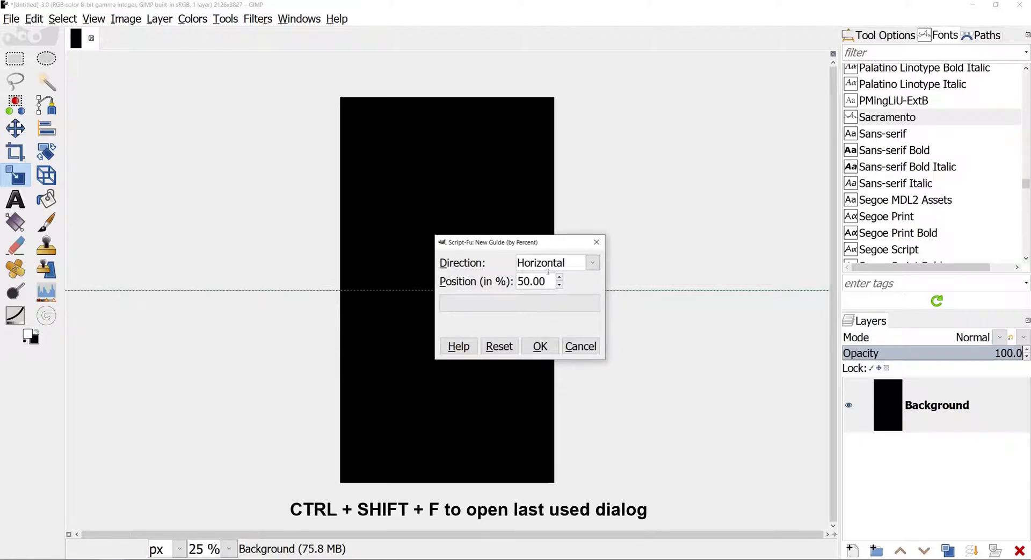
{"action": "left_click", "coordinate": [552, 268]}
{"action": "left_click", "coordinate": [552, 297]}
{"action": "left_click", "coordinate": [539, 346]}
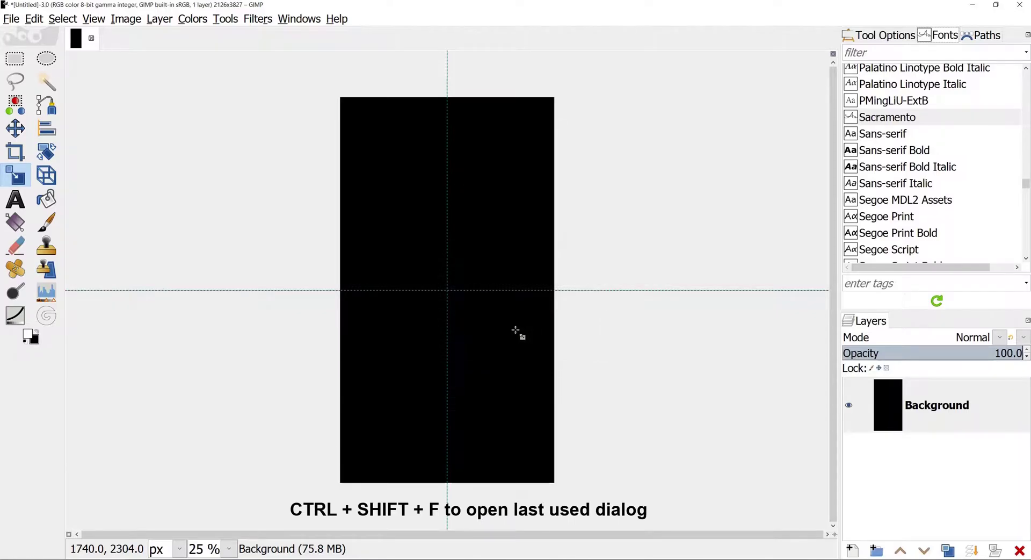
{"action": "key", "text": "ctrl+shift+f"}
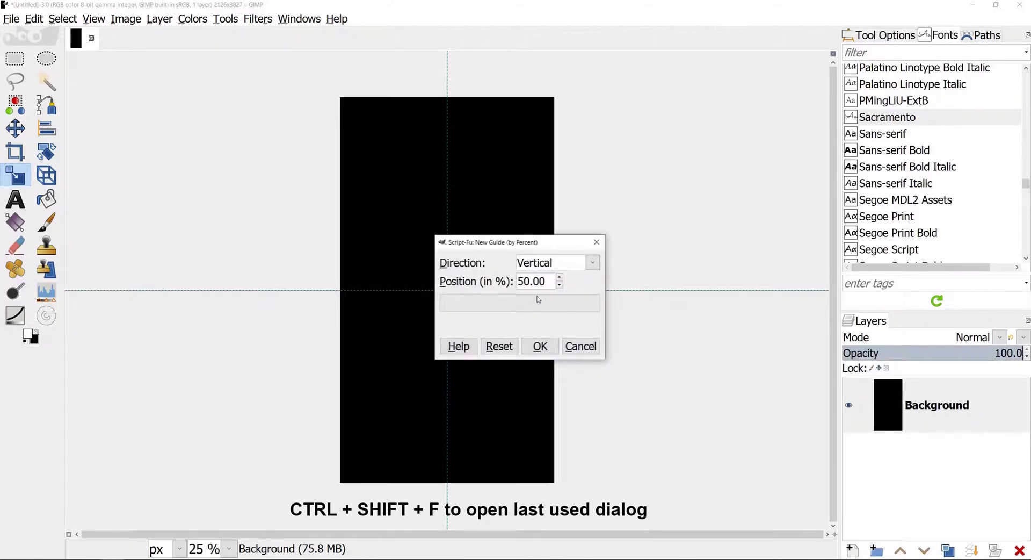
{"action": "left_click", "coordinate": [520, 280]}
{"action": "key", "text": "BackSpace"}
{"action": "type", "text": "2"}
{"action": "key", "text": "Return"}
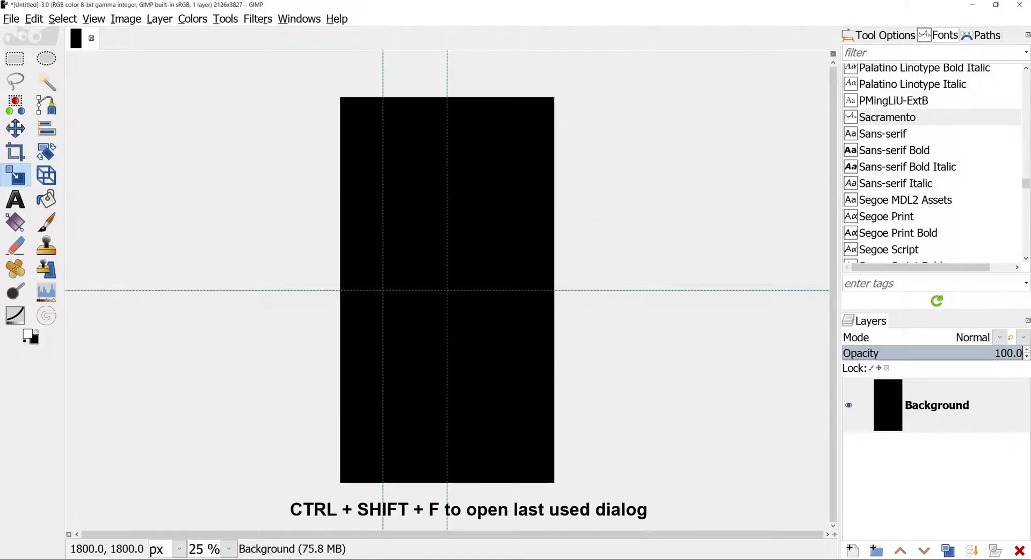
{"action": "key", "text": "ctrl+shift+f"}
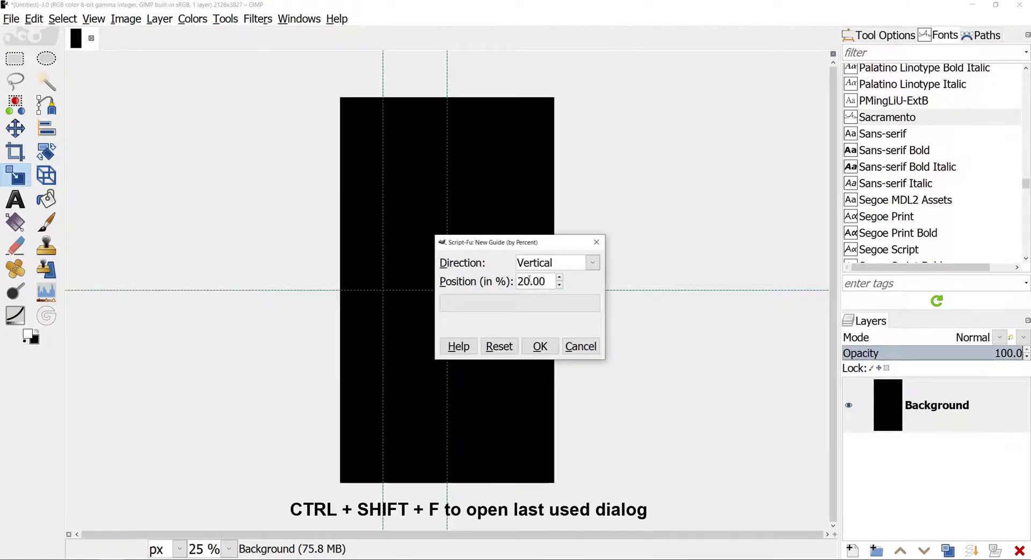
{"action": "key", "text": "BackSpace"}
{"action": "type", "text": "8"}
{"action": "key", "text": "Return"}
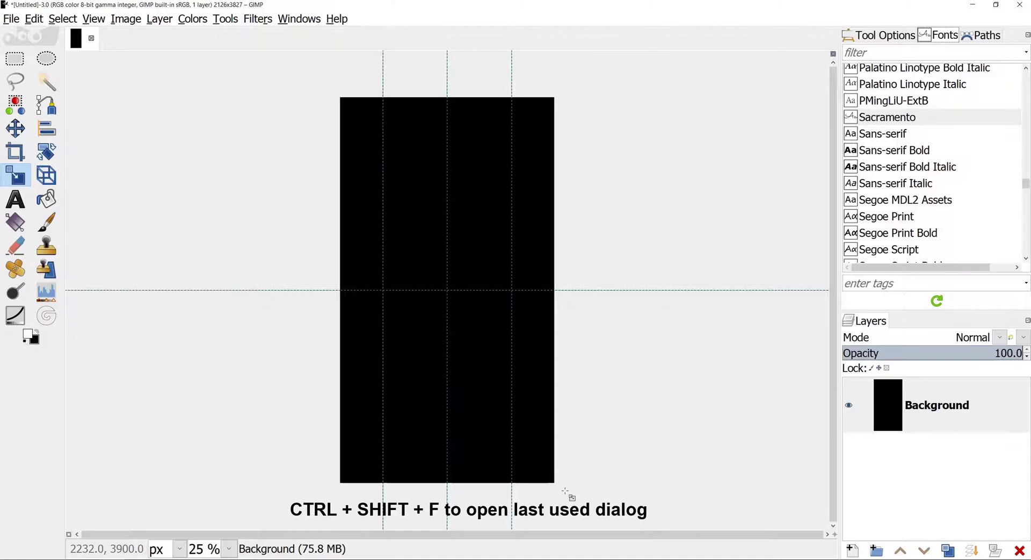
Step: Add a horizontal guide at 20%
{"action": "key", "text": "ctrl+shift+f"}
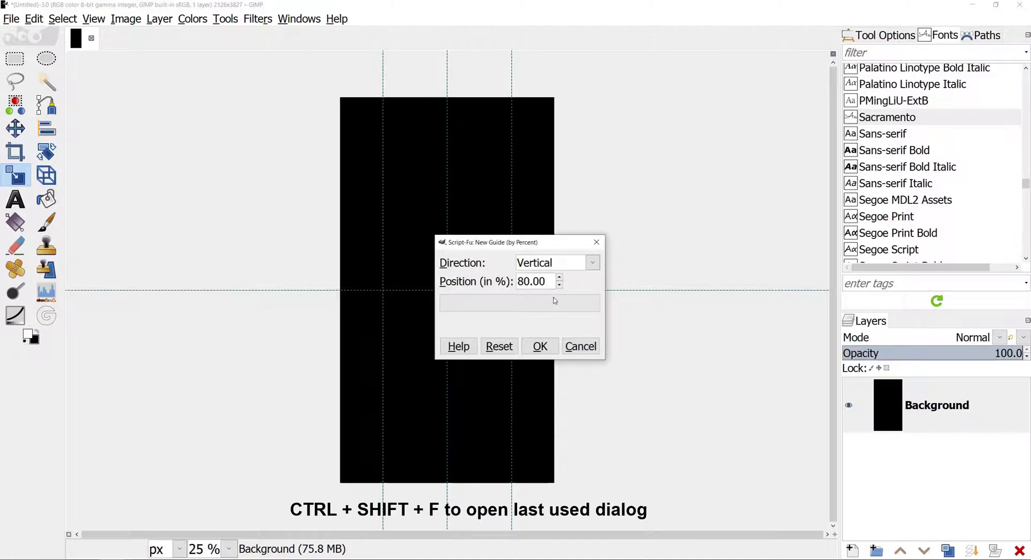
{"action": "left_click", "coordinate": [558, 263]}
{"action": "left_click", "coordinate": [556, 281]}
{"action": "left_click", "coordinate": [522, 282]}
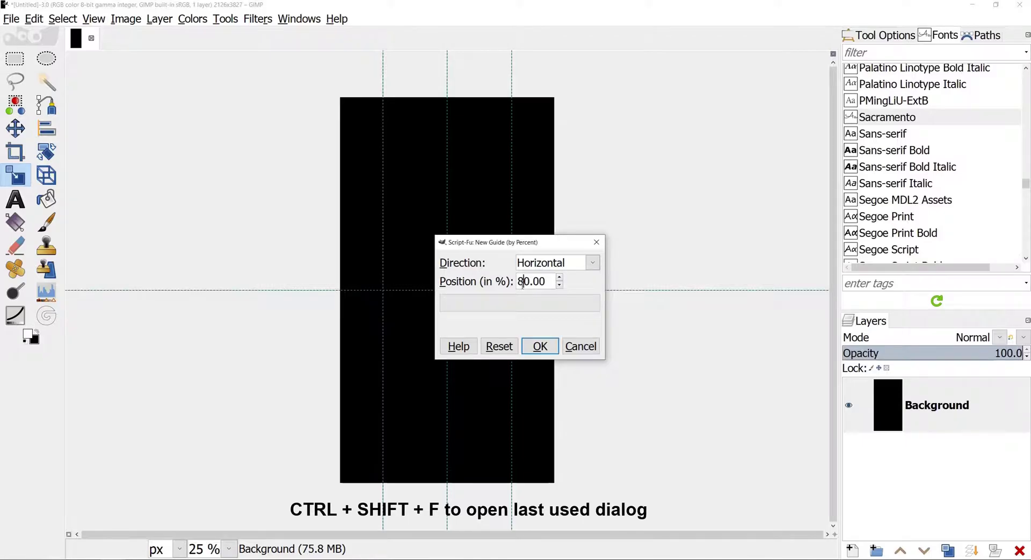
{"action": "key", "text": "BackSpace"}
{"action": "type", "text": "2"}
{"action": "key", "text": "Return"}
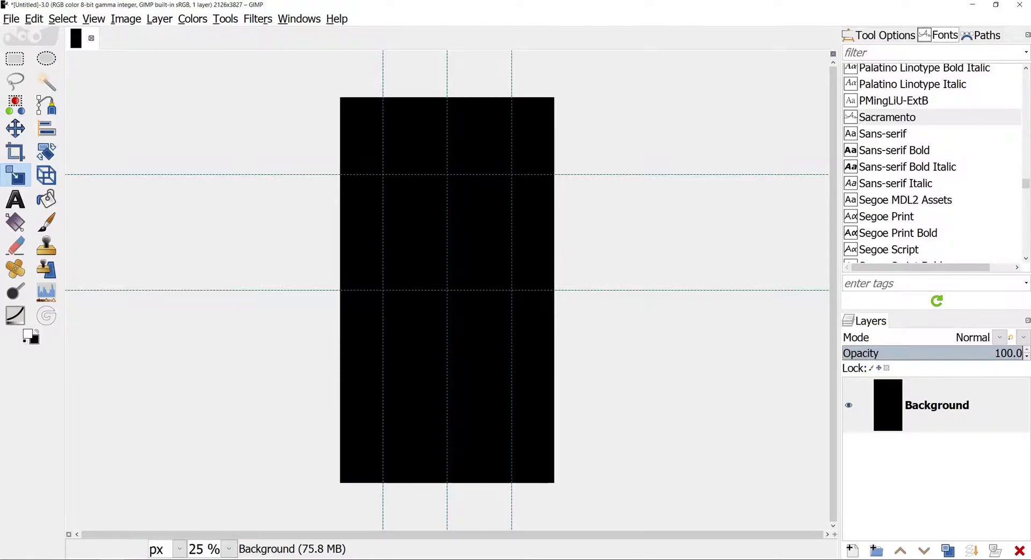
Step: With the Paths tool, click the apex and 20%/80% base corners, closing the triangle
{"action": "scroll", "coordinate": [74, 175], "scroll_direction": "right", "scroll_amount": 1}
{"action": "left_click", "coordinate": [46, 104]}
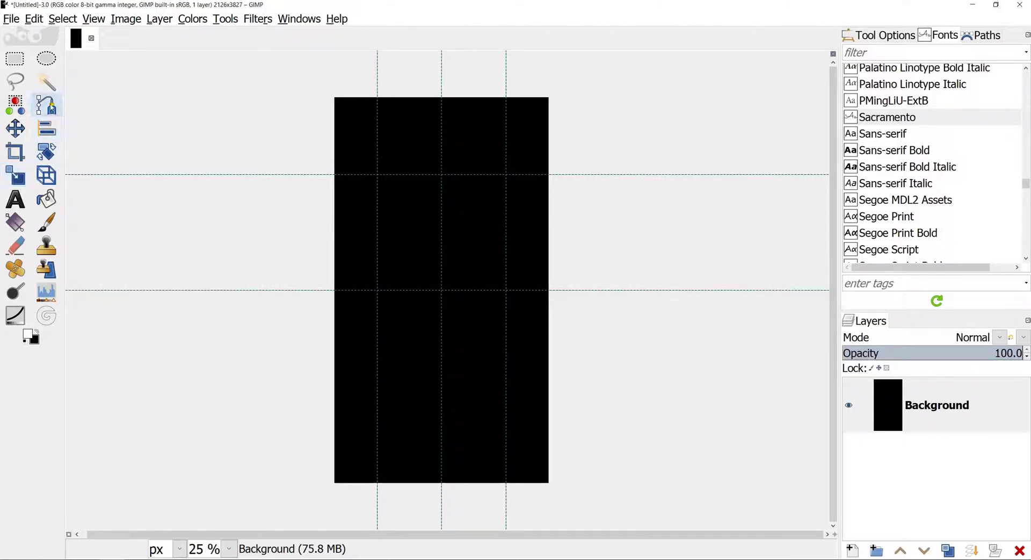
{"action": "left_click", "coordinate": [224, 20]}
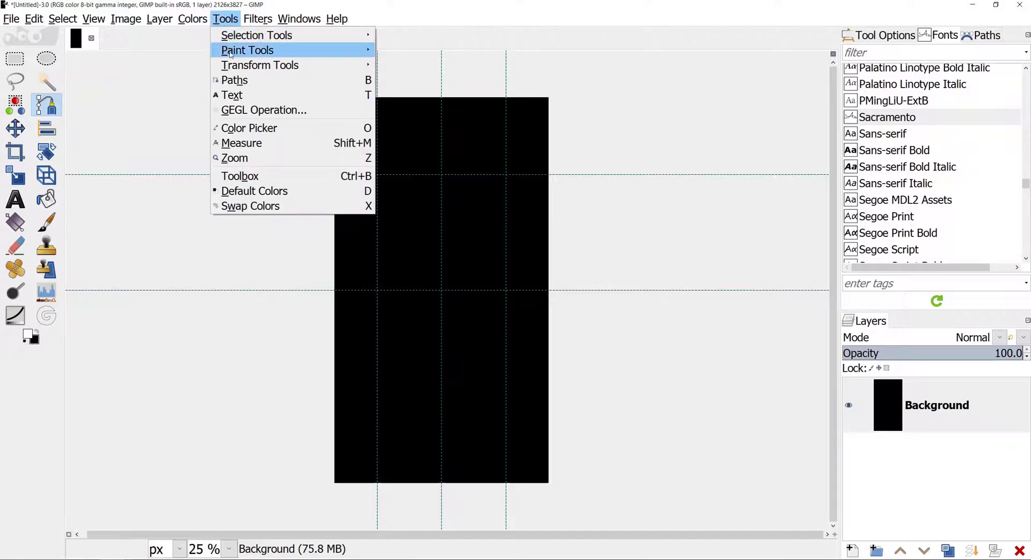
{"action": "left_click", "coordinate": [219, 282]}
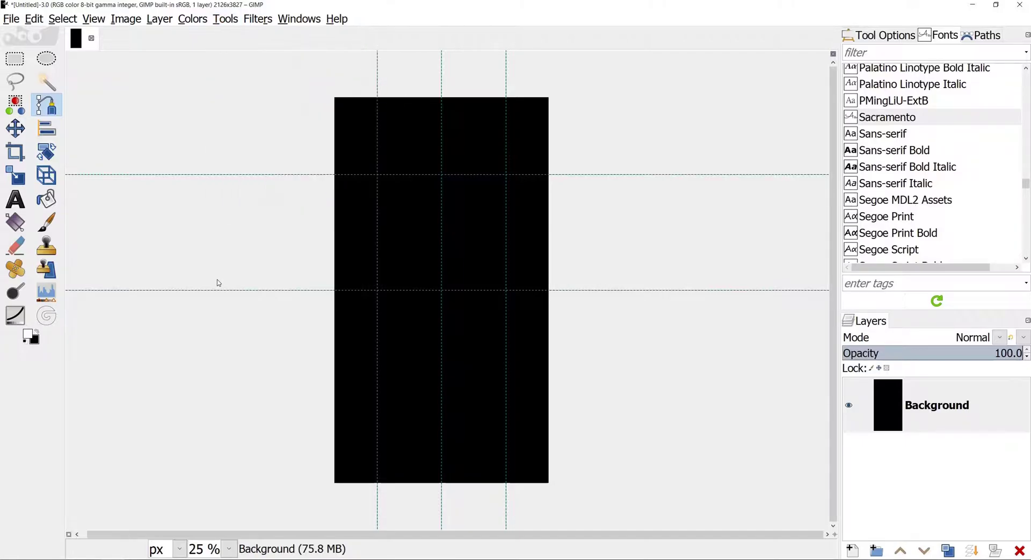
{"action": "scroll", "coordinate": [705, 346], "scroll_direction": "up", "scroll_amount": 1}
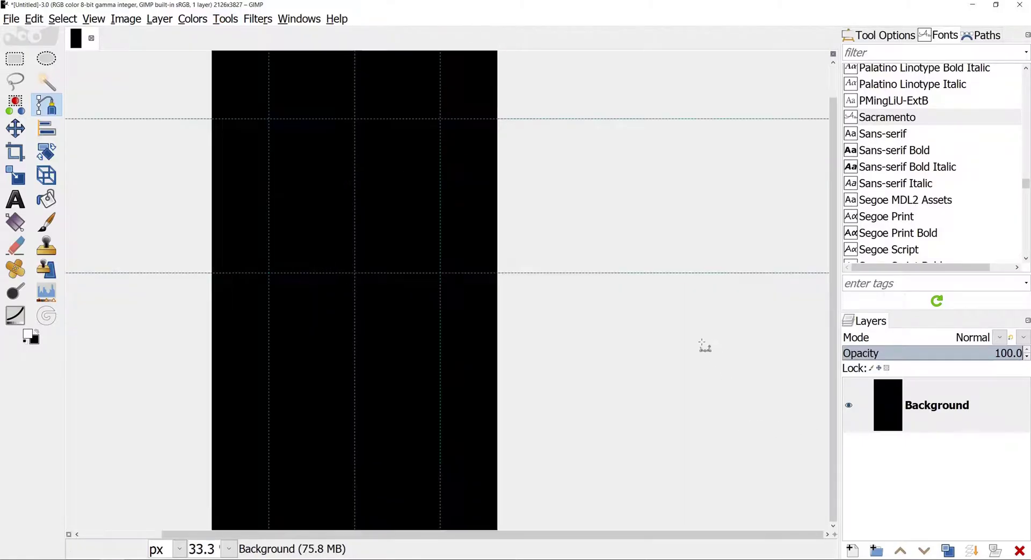
{"action": "scroll", "coordinate": [705, 345], "scroll_direction": "up", "scroll_amount": 1}
{"action": "left_click_drag", "start_coordinate": [617, 534], "coordinate": [404, 546]}
{"action": "scroll", "coordinate": [645, 444], "scroll_direction": "up", "scroll_amount": 5}
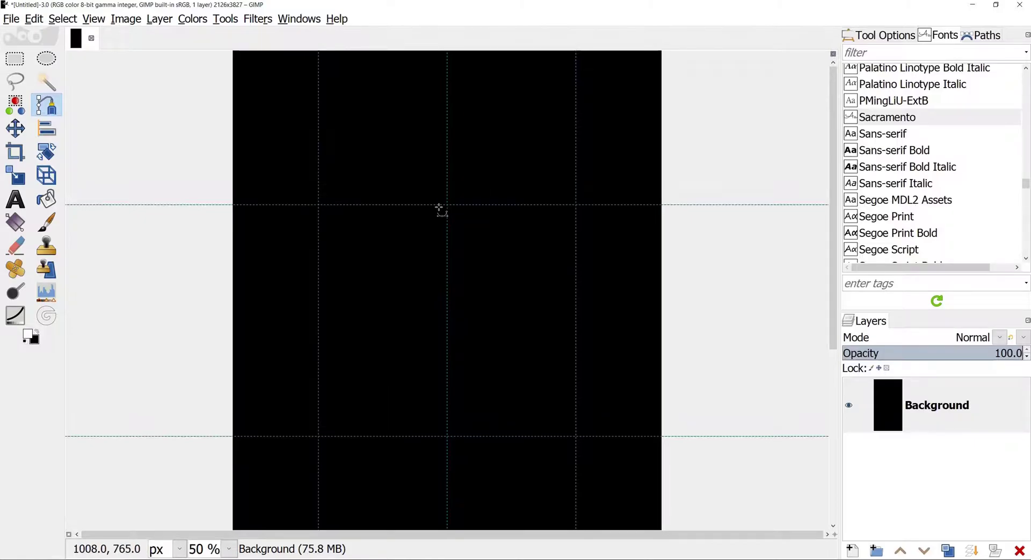
{"action": "left_click", "coordinate": [447, 204]}
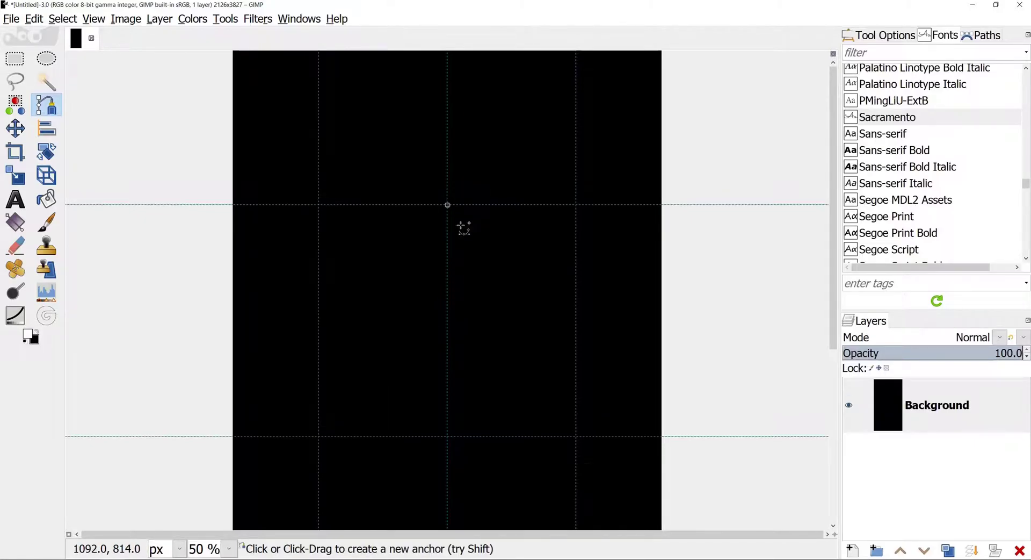
{"action": "left_click", "coordinate": [576, 436]}
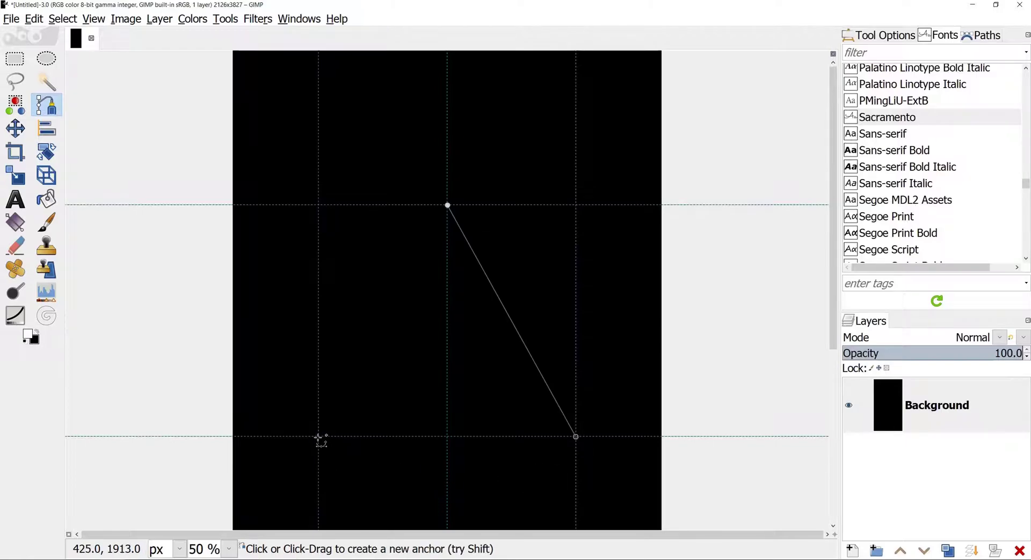
{"action": "left_click", "coordinate": [319, 436]}
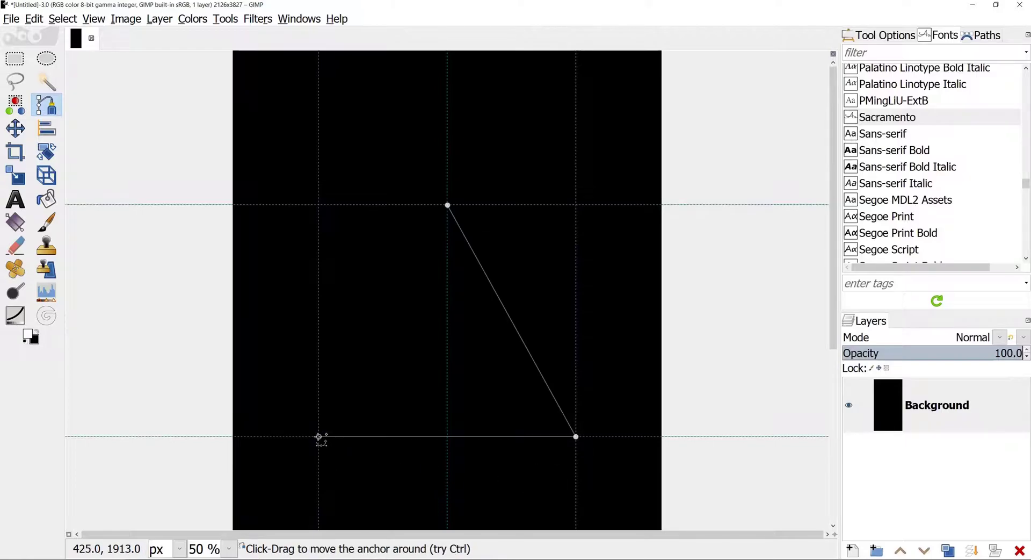
{"action": "left_click", "coordinate": [447, 207], "text": "ctrl"}
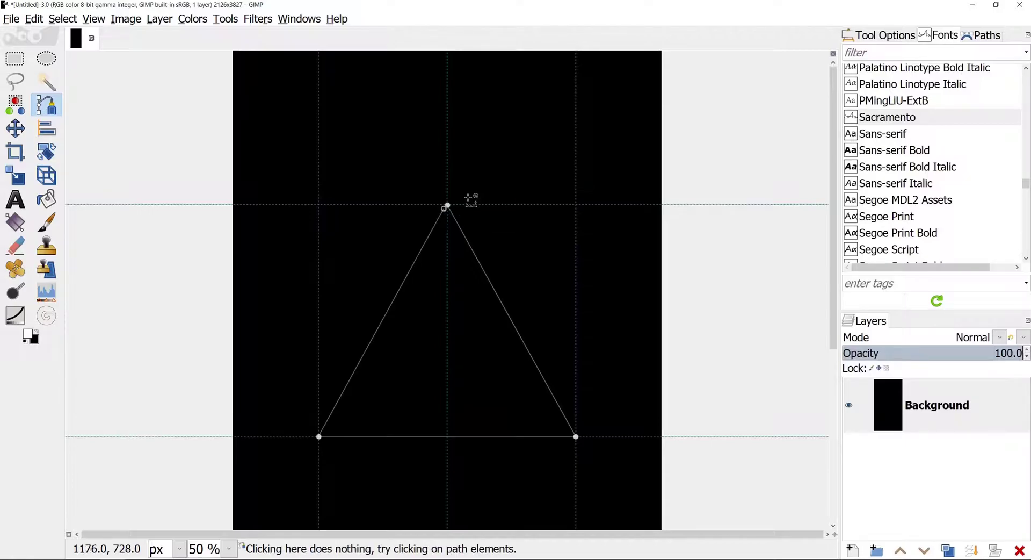
Step: Straighten the triangle's left side and put the apex back on the guide crossing
{"action": "scroll", "coordinate": [469, 200], "scroll_direction": "up", "scroll_amount": 2}
{"action": "scroll", "coordinate": [469, 199], "scroll_direction": "up", "scroll_amount": 2}
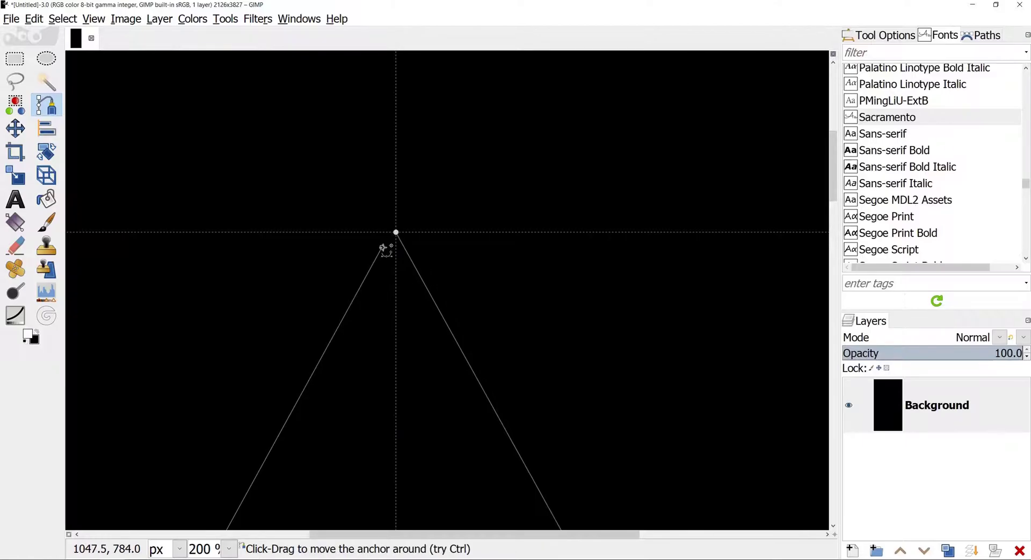
{"action": "left_click_drag", "start_coordinate": [385, 250], "coordinate": [397, 235]}
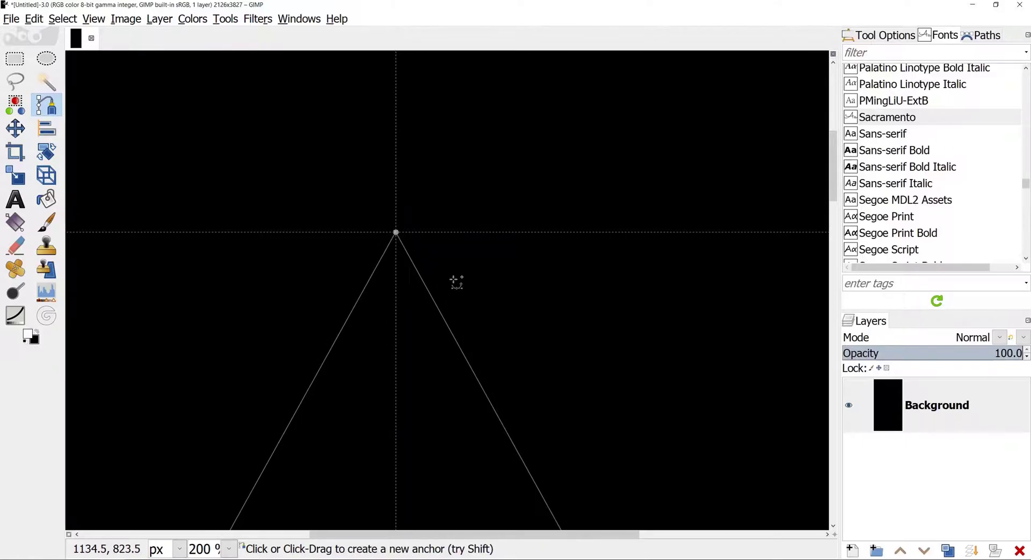
{"action": "mouse_move", "coordinate": [396, 232]}
{"action": "left_mouse_down"}
{"action": "mouse_move", "coordinate": [379, 259]}
{"action": "mouse_move", "coordinate": [422, 219]}
{"action": "mouse_move", "coordinate": [390, 227]}
{"action": "left_mouse_up"}
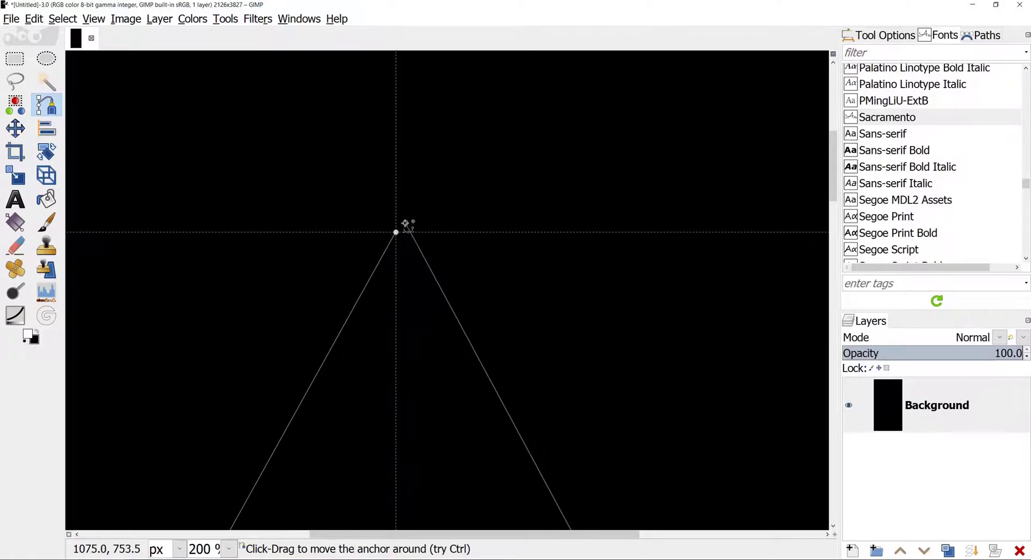
{"action": "left_click_drag", "start_coordinate": [406, 225], "coordinate": [397, 233]}
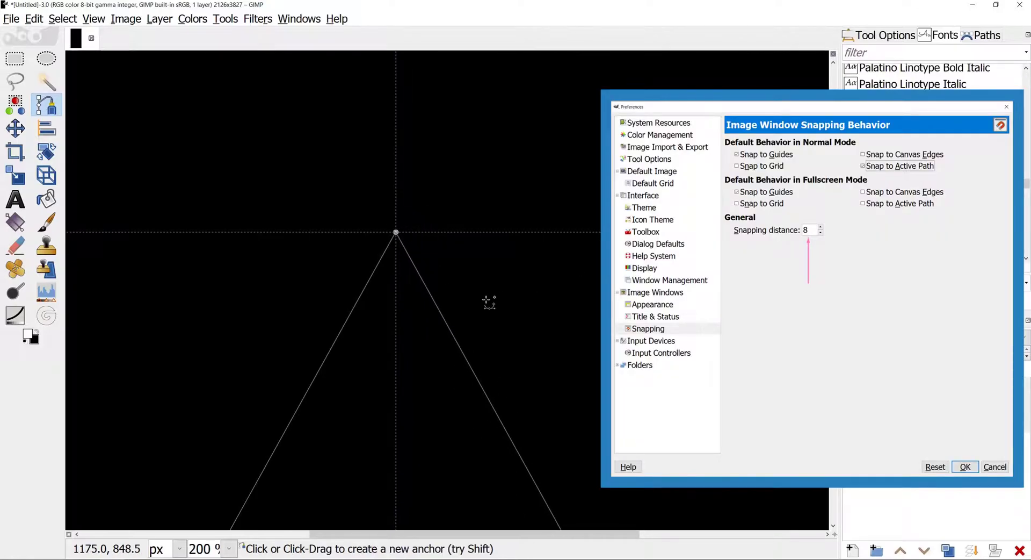
{"action": "scroll", "coordinate": [488, 303], "scroll_direction": "down", "scroll_amount": 4}
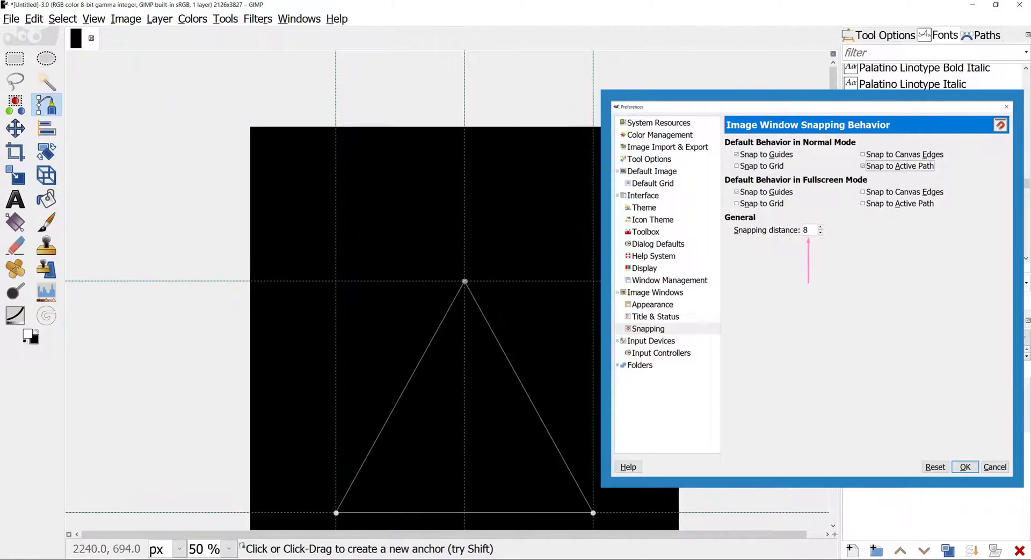
{"action": "scroll", "coordinate": [465, 290], "scroll_direction": "down", "scroll_amount": 3}
{"action": "scroll", "coordinate": [464, 290], "scroll_direction": "up", "scroll_amount": 2}
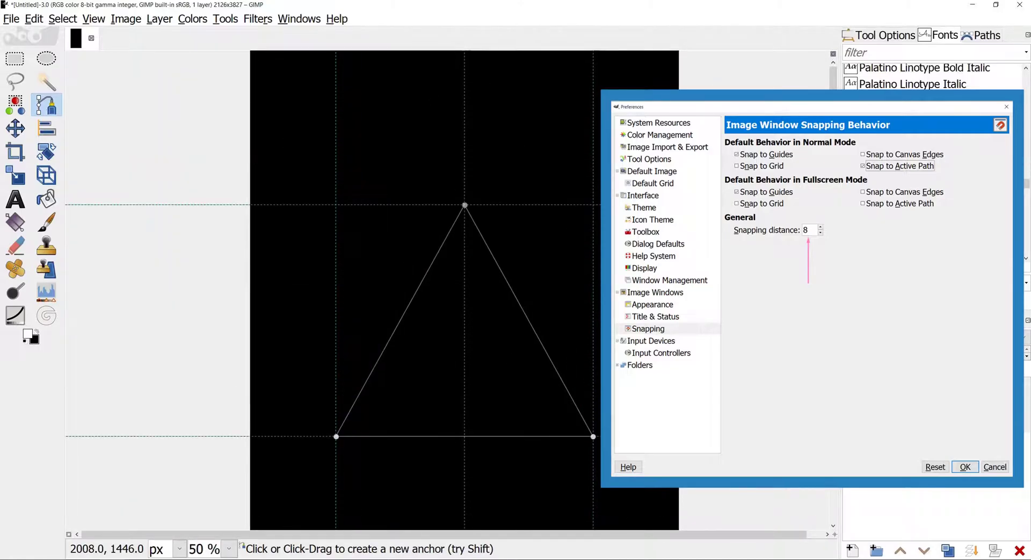
Step: Add a Paths panel to the dock and show dock tabs with text labels
{"action": "left_click", "coordinate": [987, 38]}
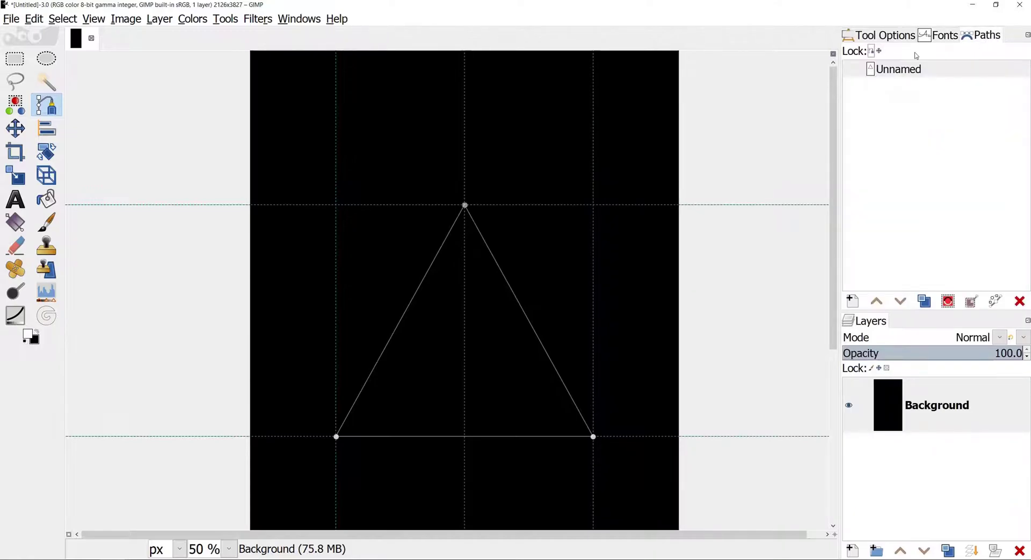
{"action": "left_click", "coordinate": [1028, 36]}
{"action": "mouse_move", "coordinate": [943, 52]}
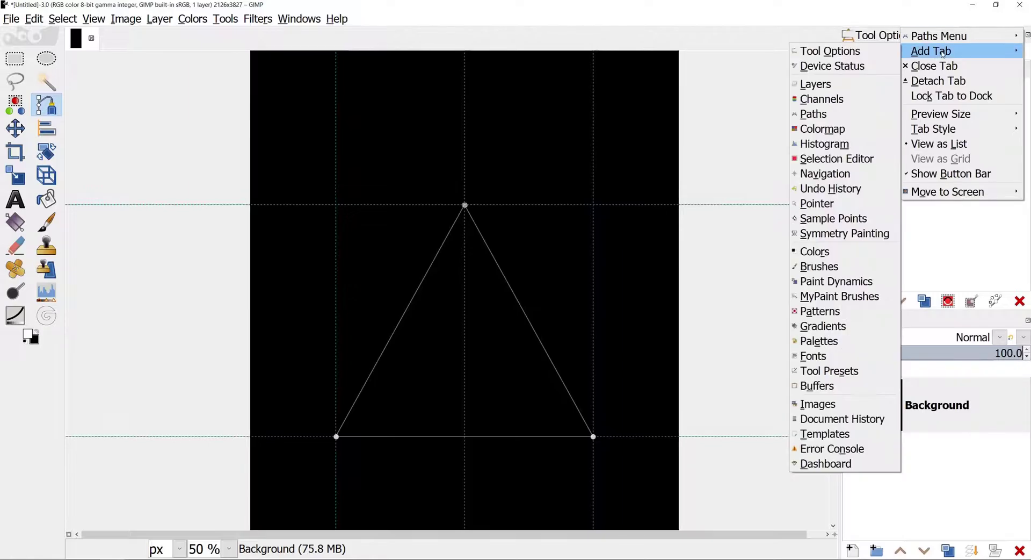
{"action": "left_click", "coordinate": [832, 117]}
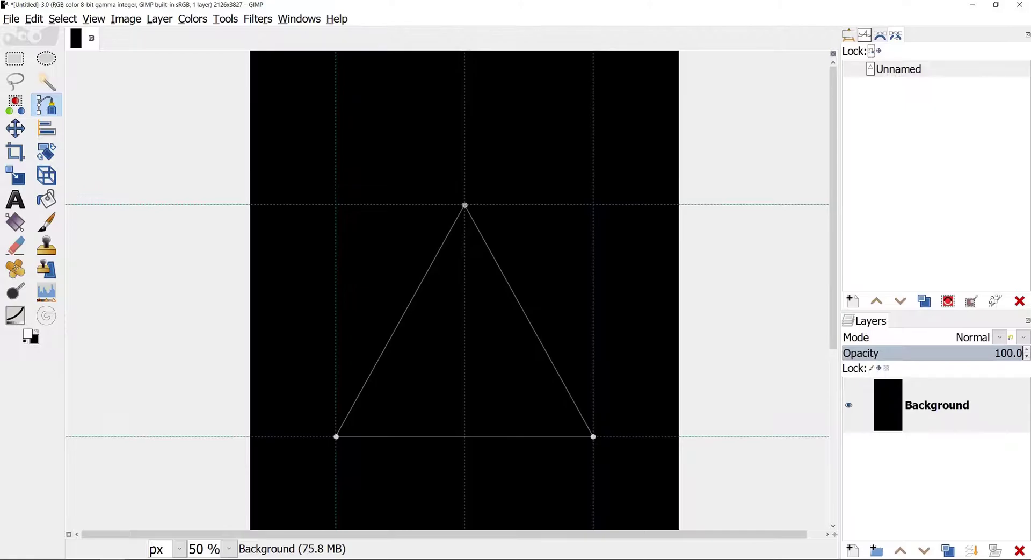
{"action": "left_click", "coordinate": [1026, 34]}
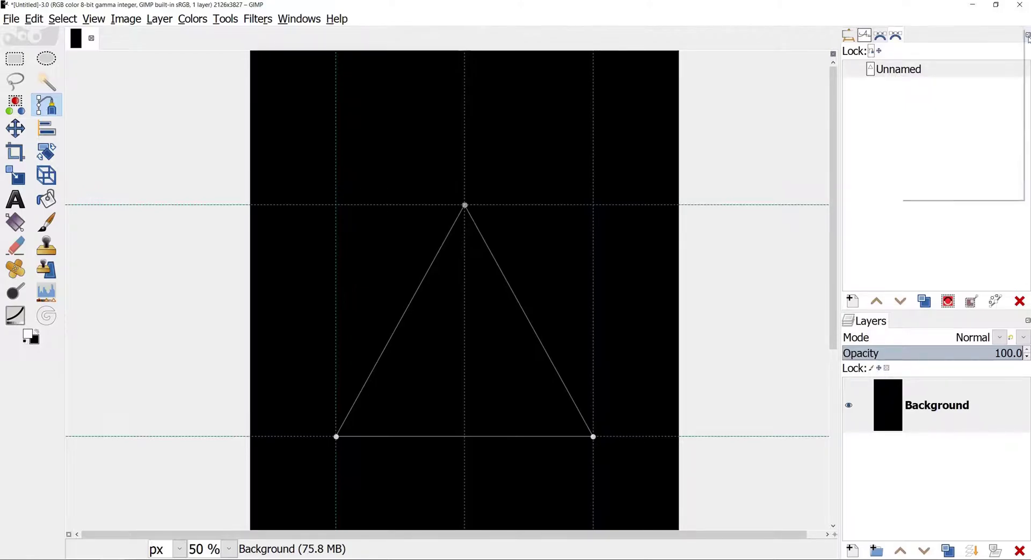
{"action": "left_click", "coordinate": [902, 183]}
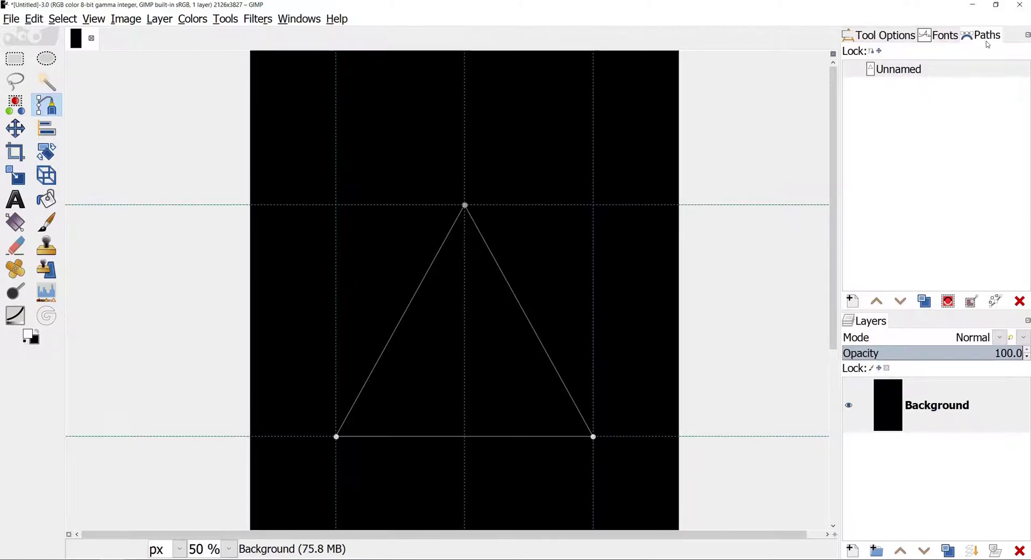
Step: Rename the Unnamed path to 'Triangle'
{"action": "left_click", "coordinate": [949, 75]}
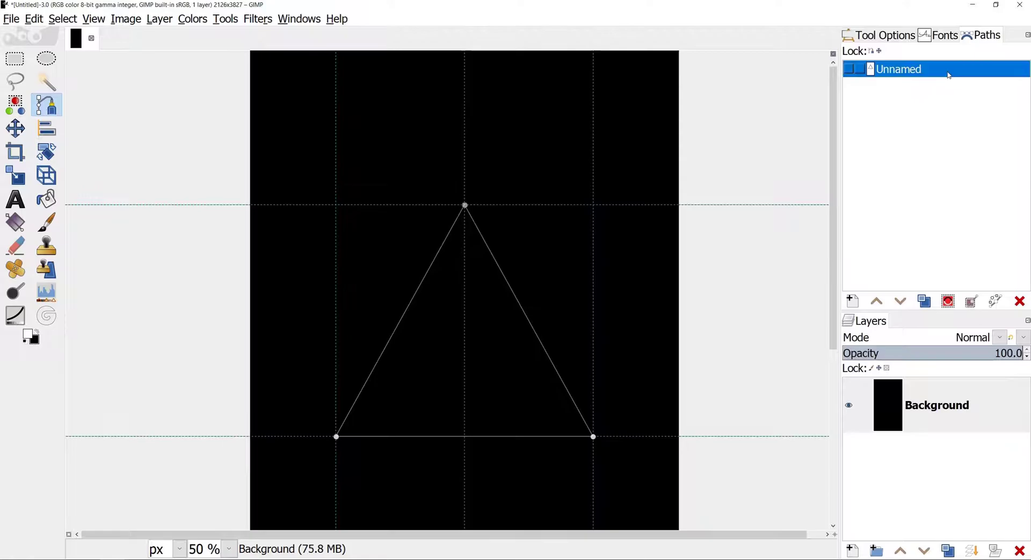
{"action": "double_click", "coordinate": [900, 68]}
{"action": "key", "text": "BackSpace"}
{"action": "type", "text": "T"}
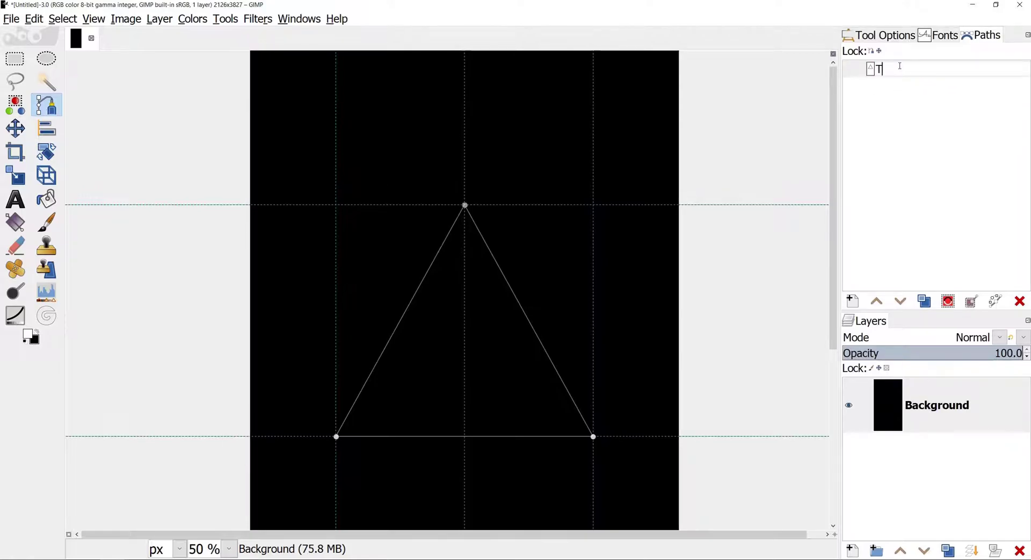
{"action": "type", "text": "riangle"}
{"action": "key", "text": "Return"}
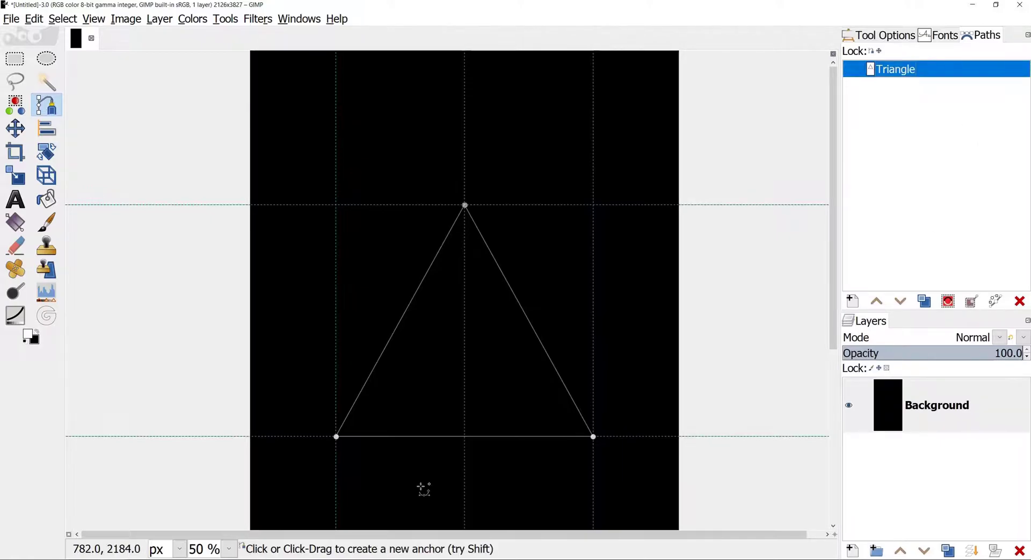
{"action": "key", "text": "alt+Tab"}
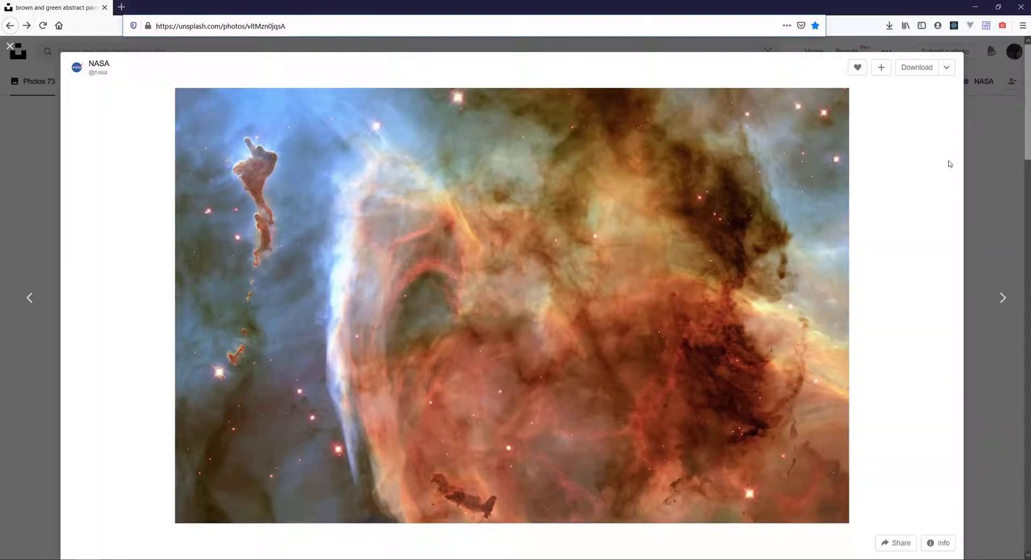
Step: Download the NASA nebula photo at Original Size (2292x1480)
{"action": "left_click", "coordinate": [946, 68]}
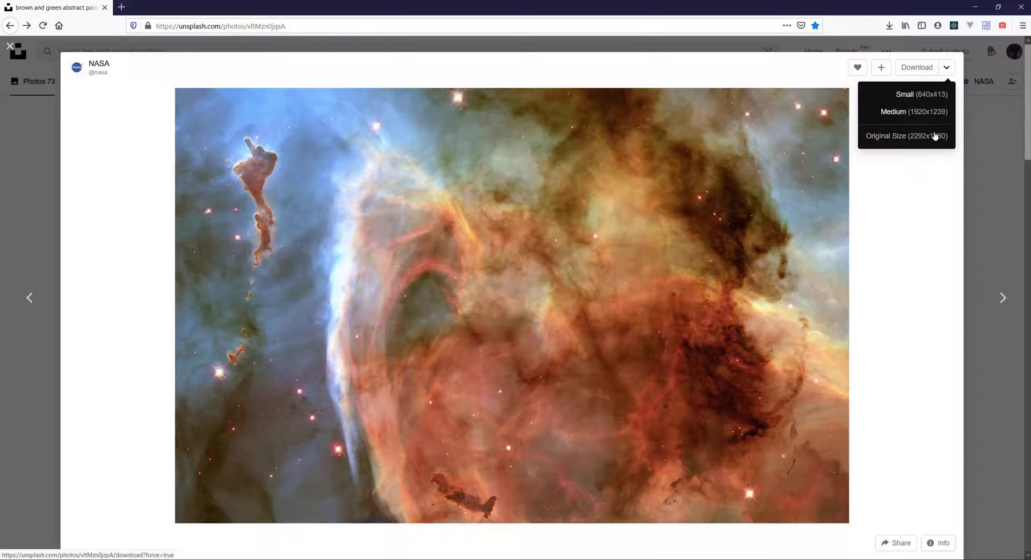
{"action": "left_click", "coordinate": [910, 224]}
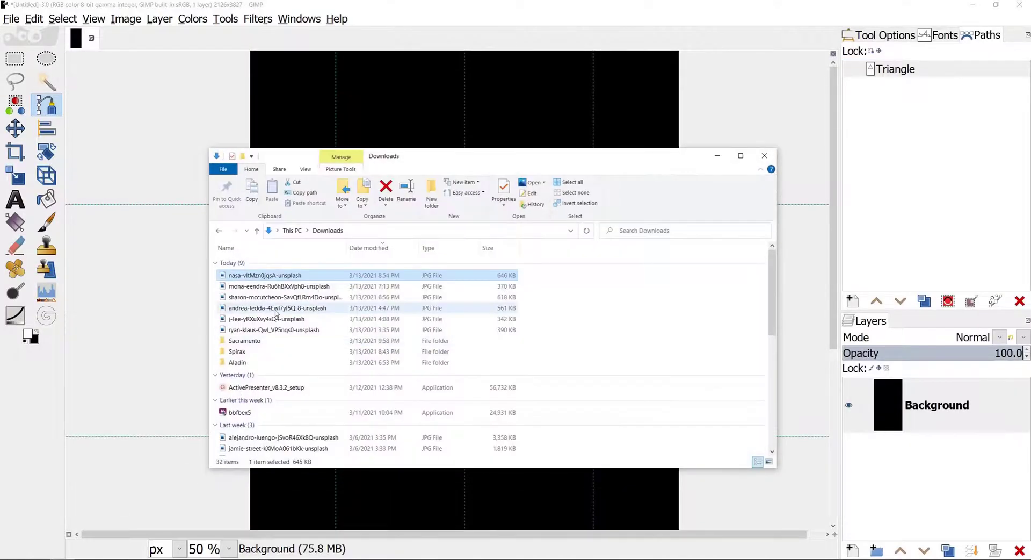
Step: Drop the NASA nebula photo onto the canvas as a new layer above the black background
{"action": "left_click_drag", "start_coordinate": [277, 277], "coordinate": [161, 338]}
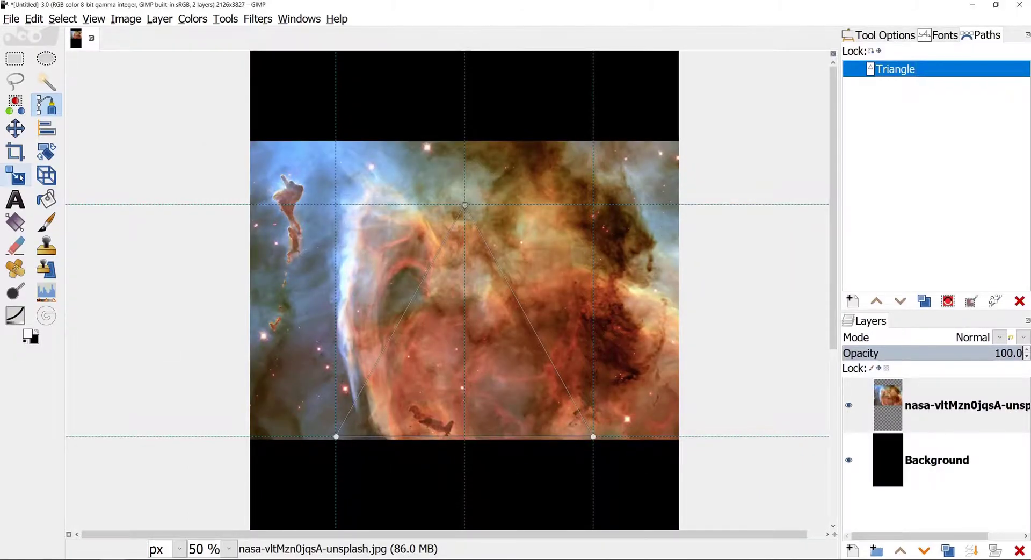
{"action": "left_click", "coordinate": [19, 178]}
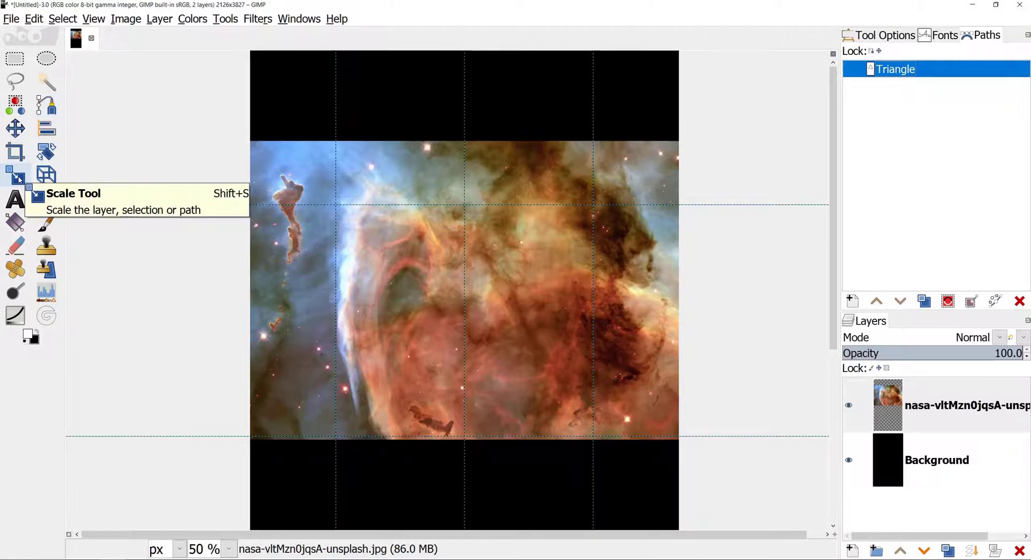
Step: Scale the nebula layer down to 1818 × 1174 px from its top-left corner, with the Triangle path visible
{"action": "left_click", "coordinate": [408, 344]}
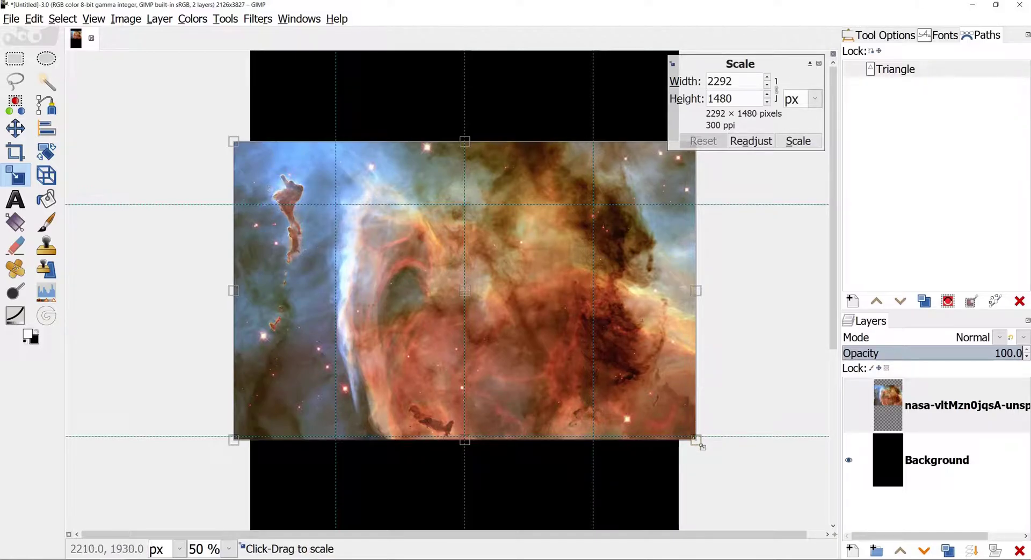
{"action": "left_click_drag", "start_coordinate": [233, 142], "coordinate": [317, 227]}
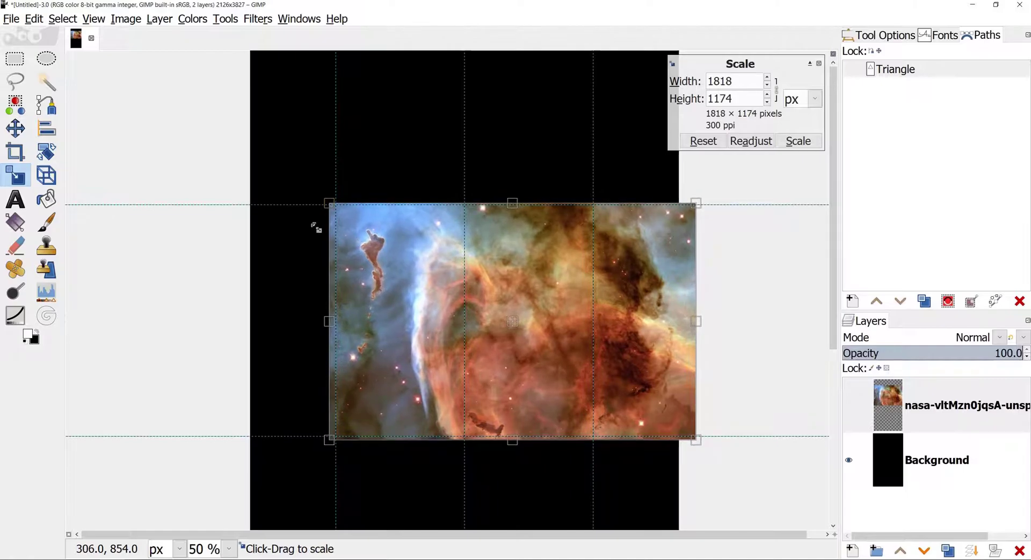
{"action": "left_click", "coordinate": [849, 70]}
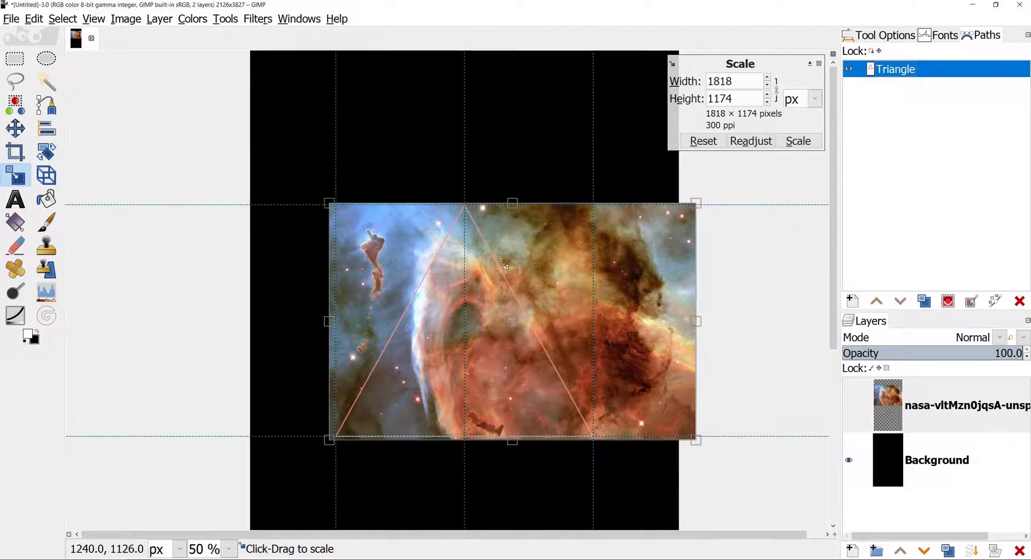
{"action": "left_click", "coordinate": [797, 141]}
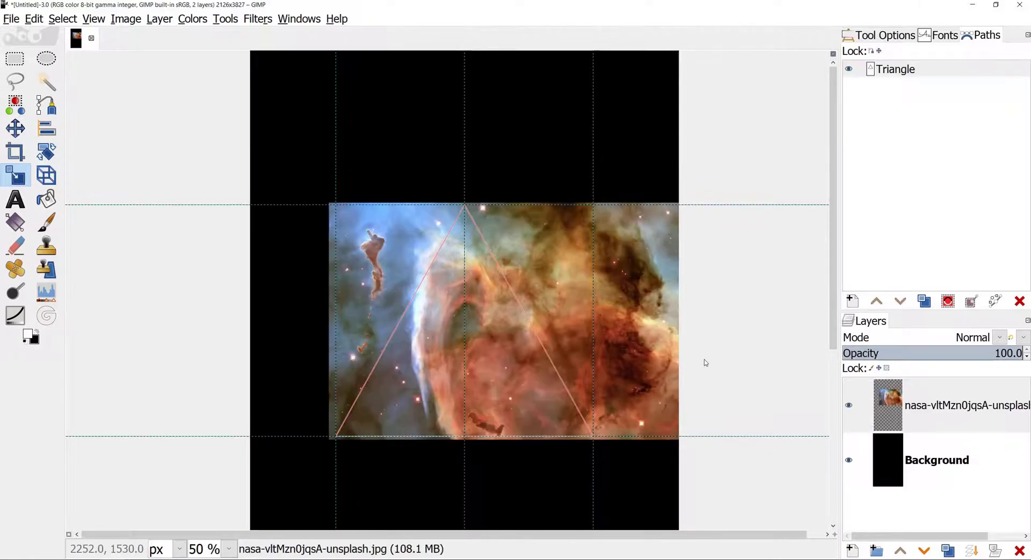
Step: Shift the nebula layer left to centre it over the triangle and convert the Triangle path to a selection
{"action": "left_click", "coordinate": [15, 128]}
{"action": "left_click_drag", "start_coordinate": [494, 335], "coordinate": [423, 340]}
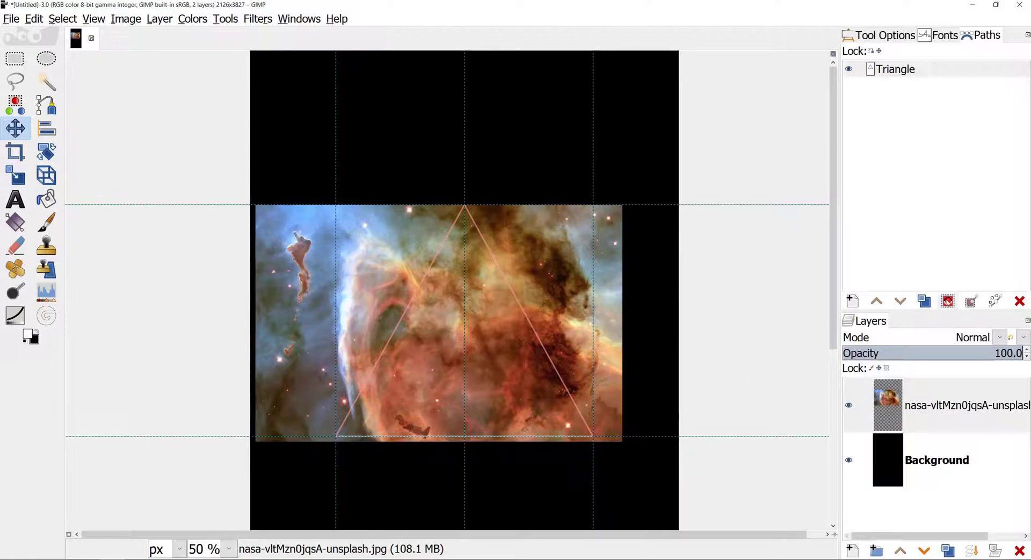
{"action": "left_click", "coordinate": [948, 301]}
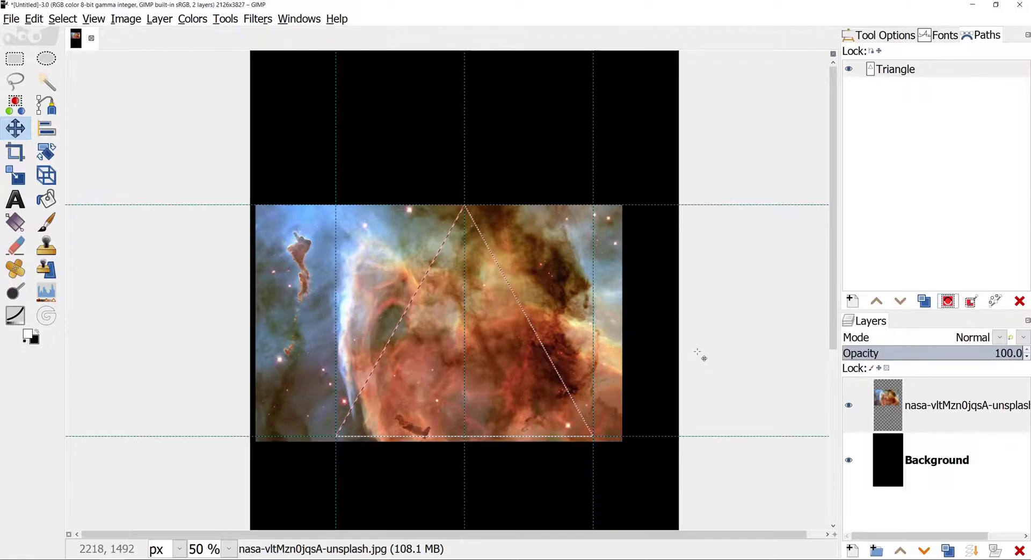
Step: Give the nebula layer a layer mask from the triangle selection, then clear the selection
{"action": "left_click", "coordinate": [891, 420]}
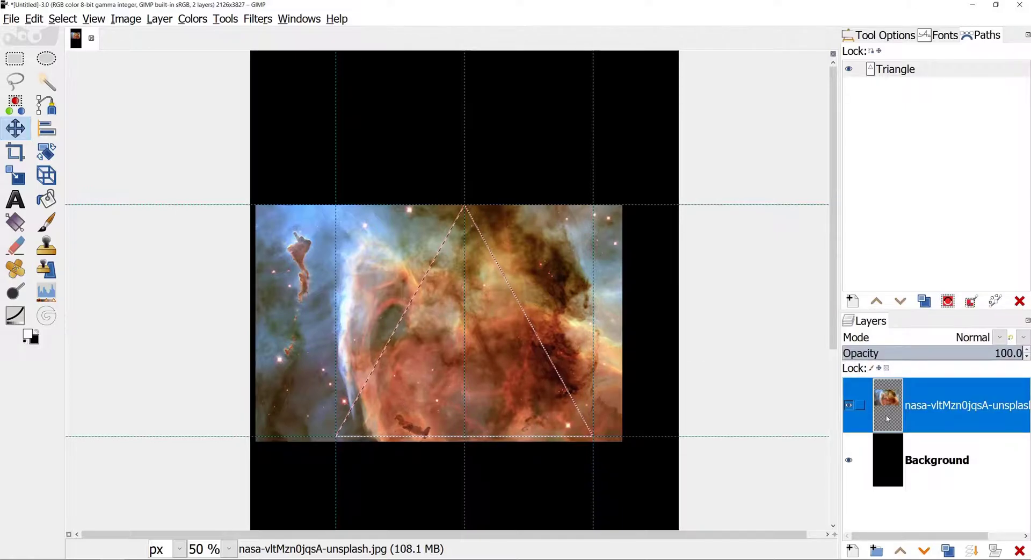
{"action": "right_click", "coordinate": [887, 419]}
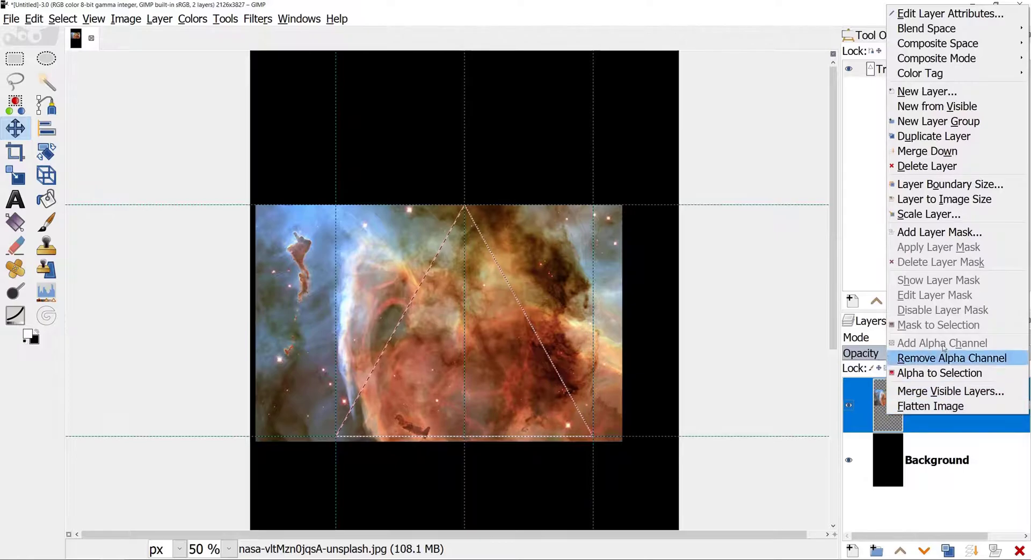
{"action": "left_click", "coordinate": [941, 236]}
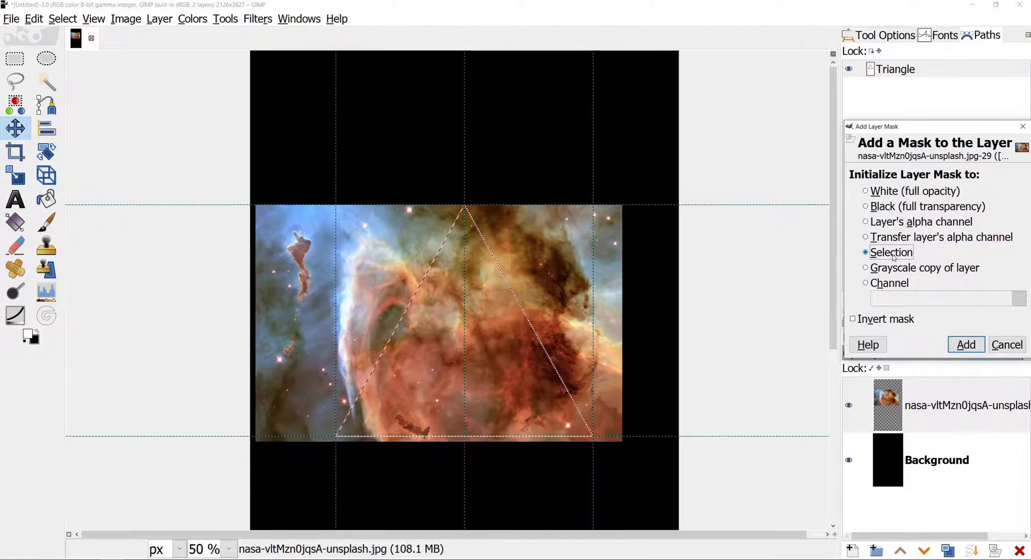
{"action": "left_click", "coordinate": [966, 344]}
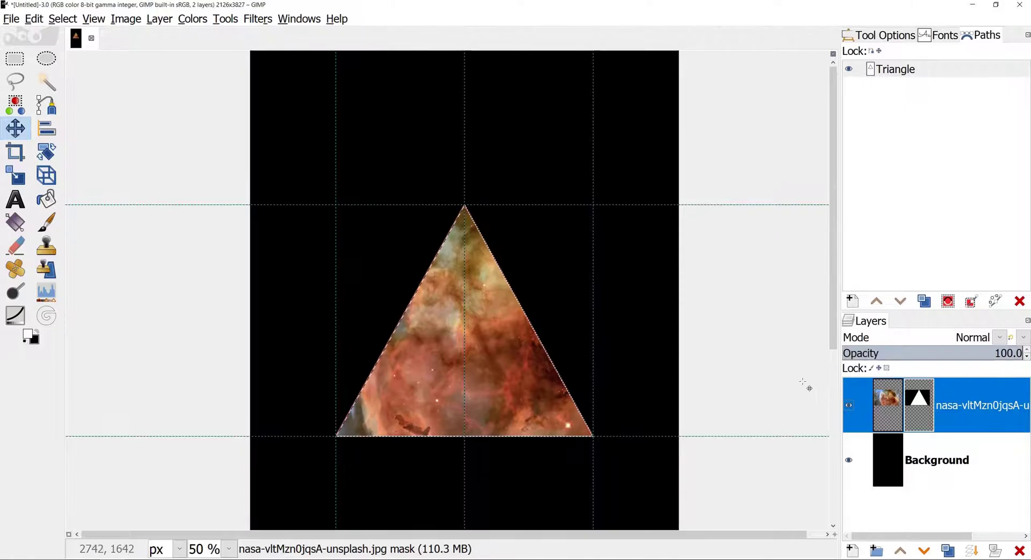
{"action": "key", "text": "alt+s"}
{"action": "key", "text": "Down"}
{"action": "key", "text": "Return"}
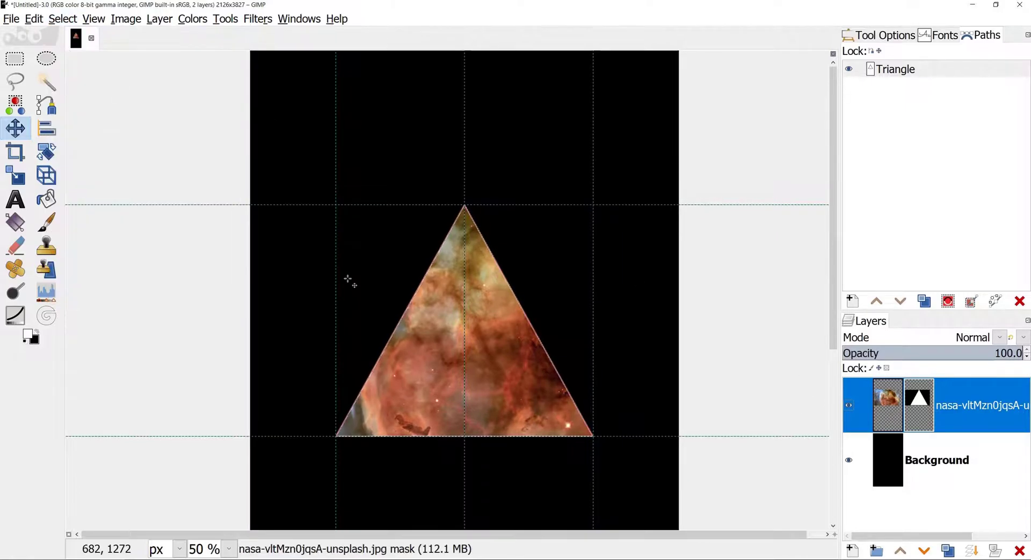
{"action": "left_click", "coordinate": [854, 69]}
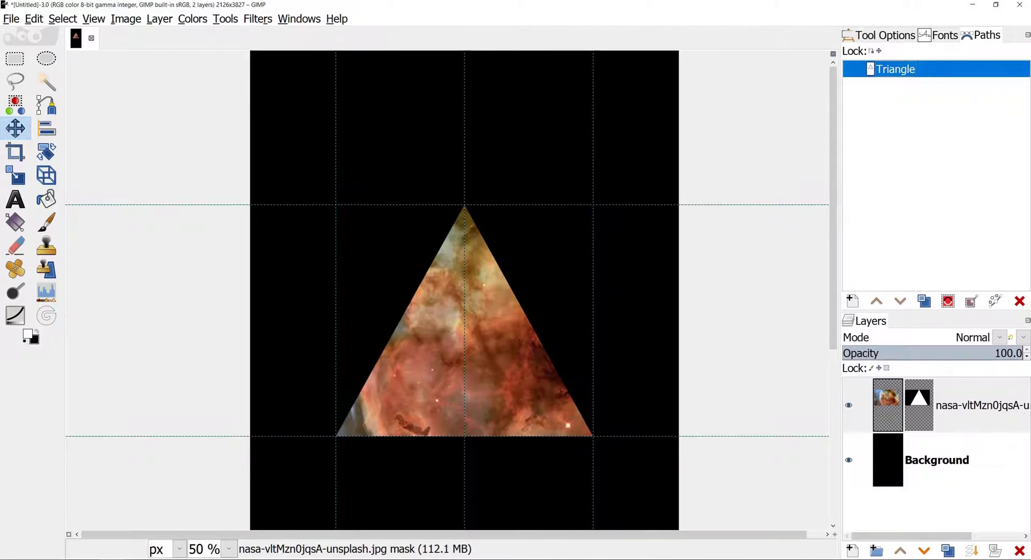
Step: Create a new transparent layer named 'border' and show the Triangle path outline
{"action": "left_click", "coordinate": [853, 551]}
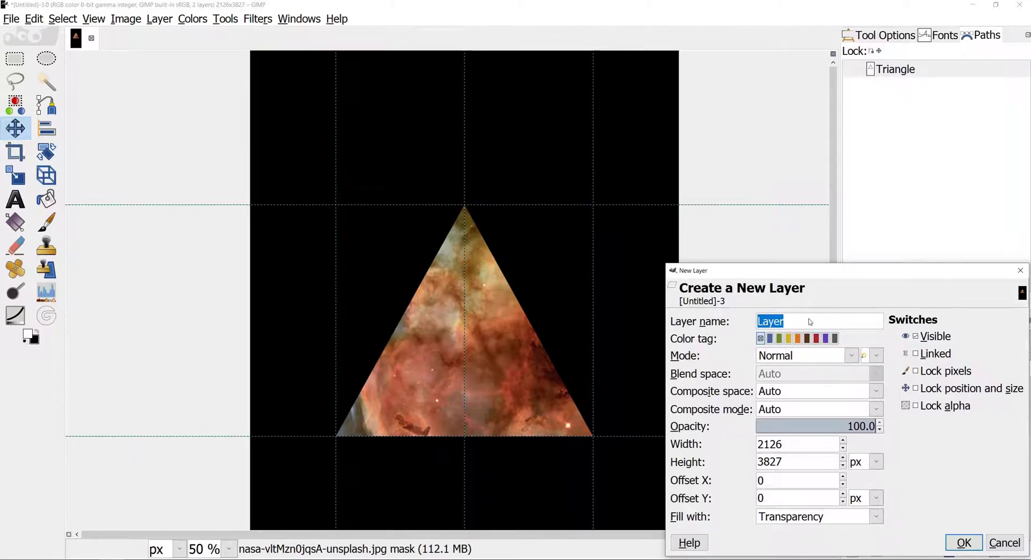
{"action": "key", "text": "BackSpace"}
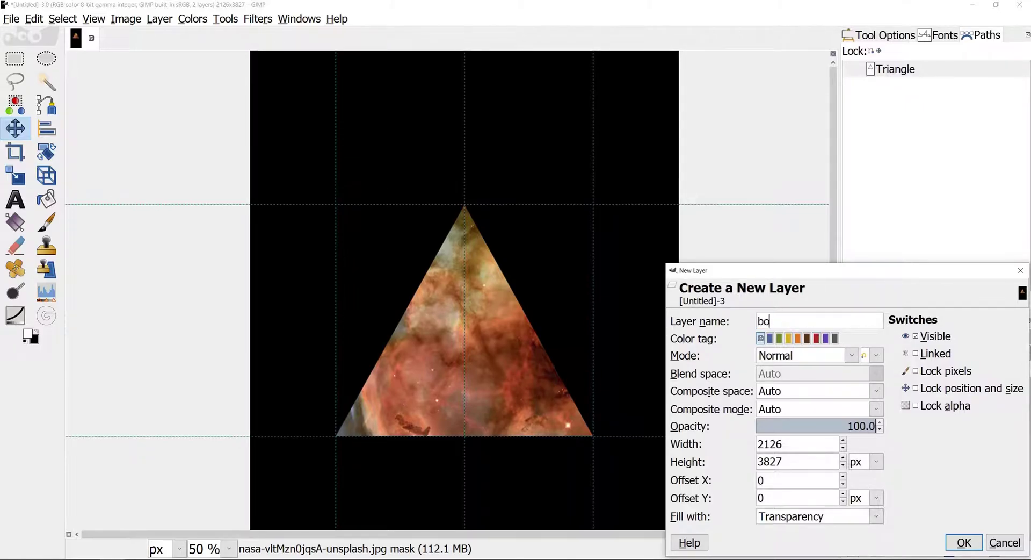
{"action": "type", "text": "border"}
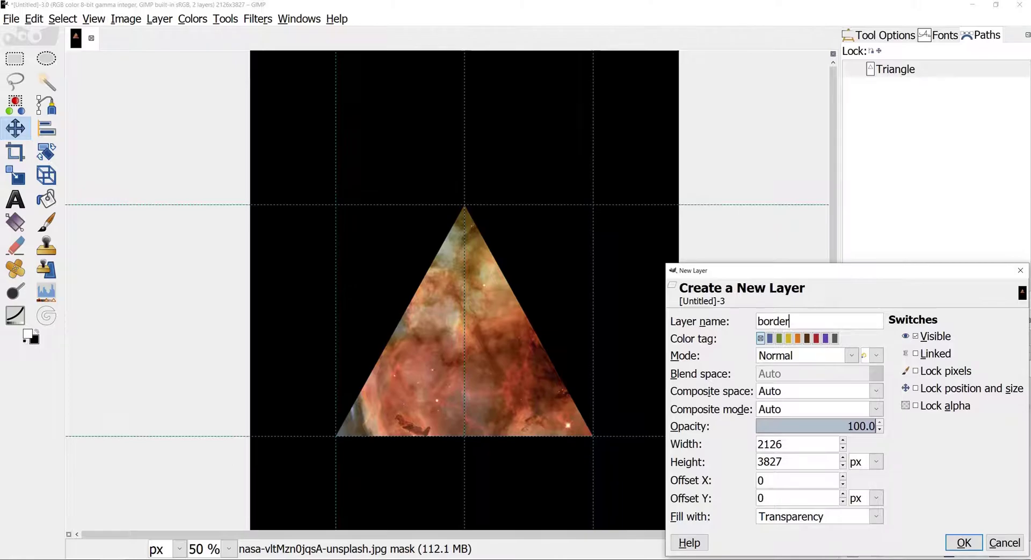
{"action": "left_click", "coordinate": [964, 543]}
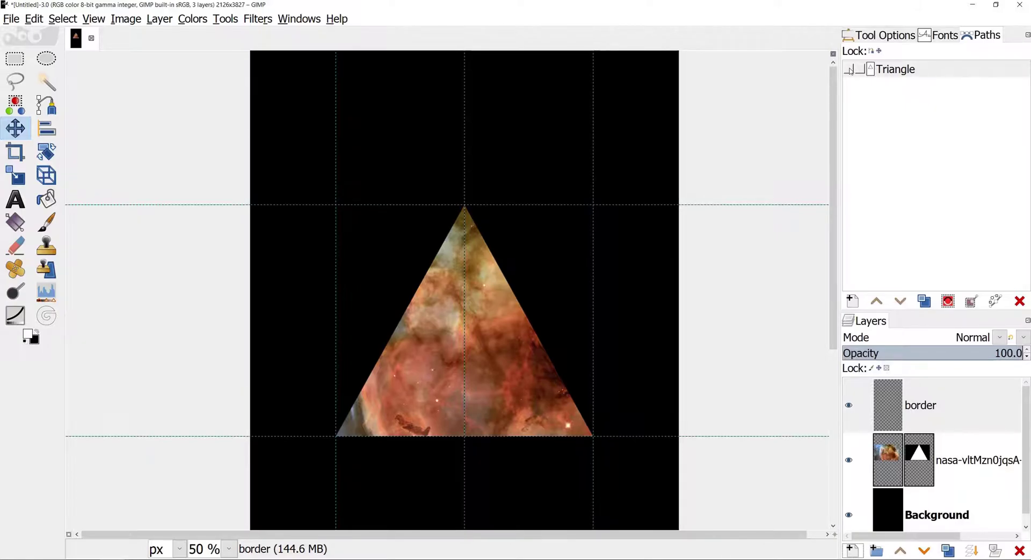
{"action": "left_click", "coordinate": [849, 70]}
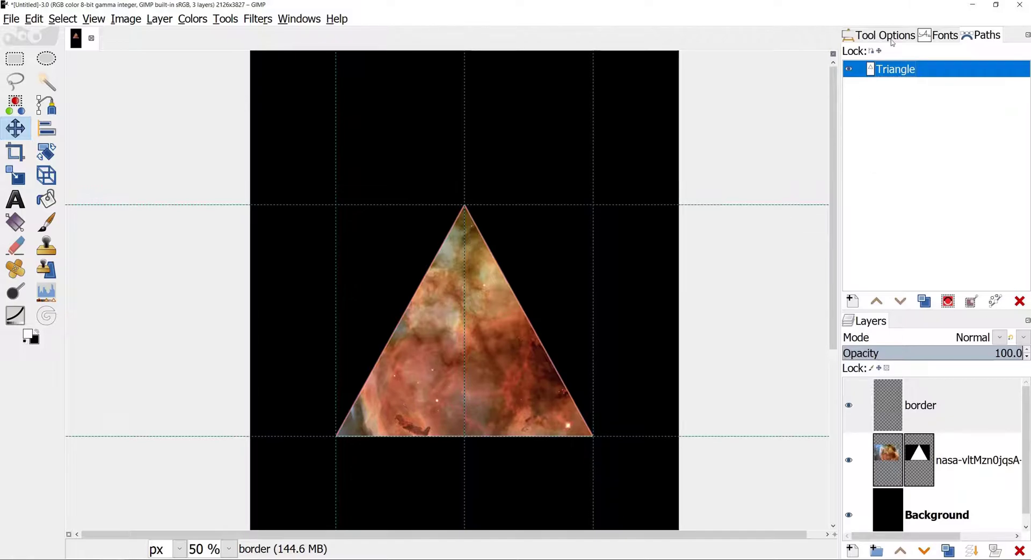
Step: Set the Scale tool to transform paths instead of layers
{"action": "left_click", "coordinate": [875, 36]}
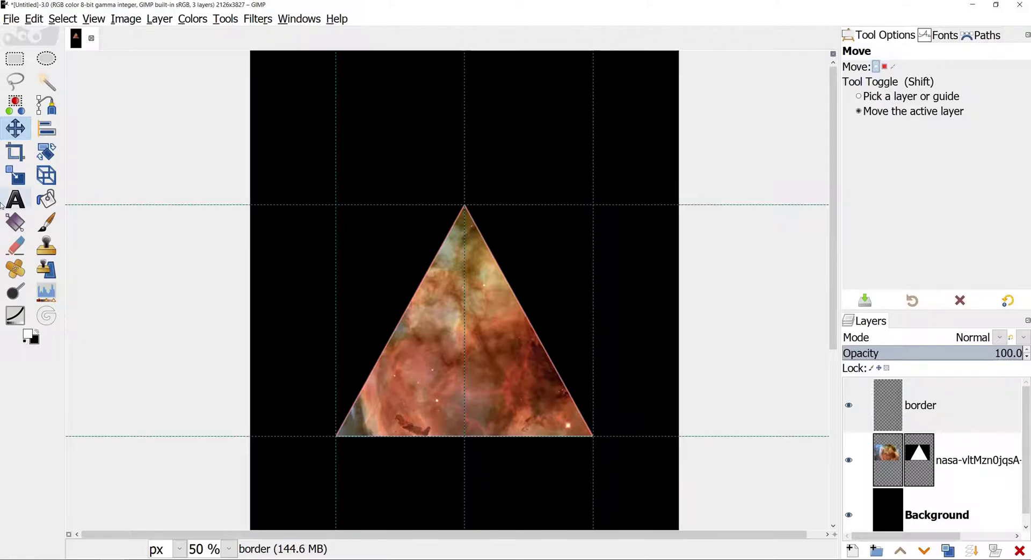
{"action": "left_click", "coordinate": [16, 178]}
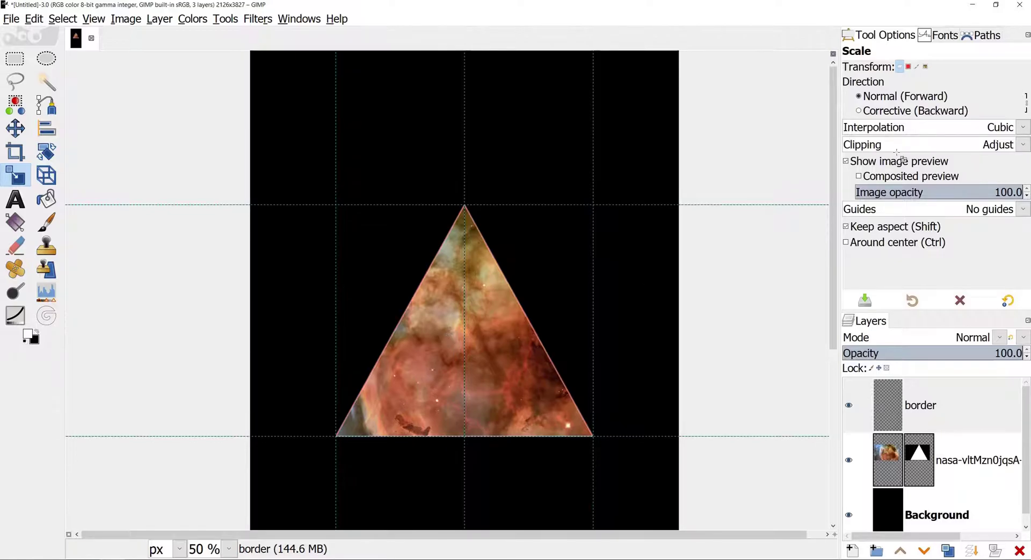
{"action": "left_click", "coordinate": [917, 67]}
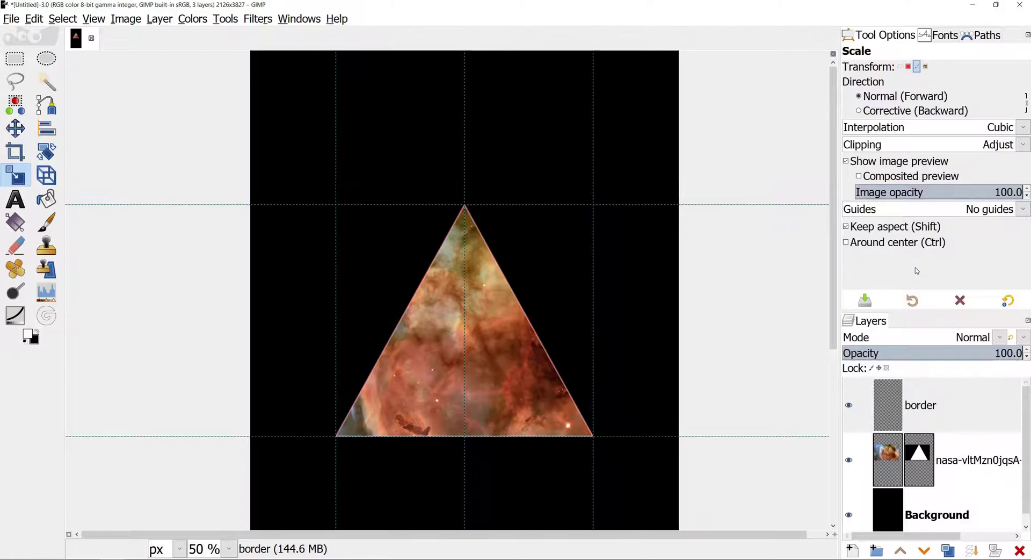
Step: Enlarge the Triangle path to 110% and centre it just outside the nebula triangle
{"action": "left_click", "coordinate": [429, 350]}
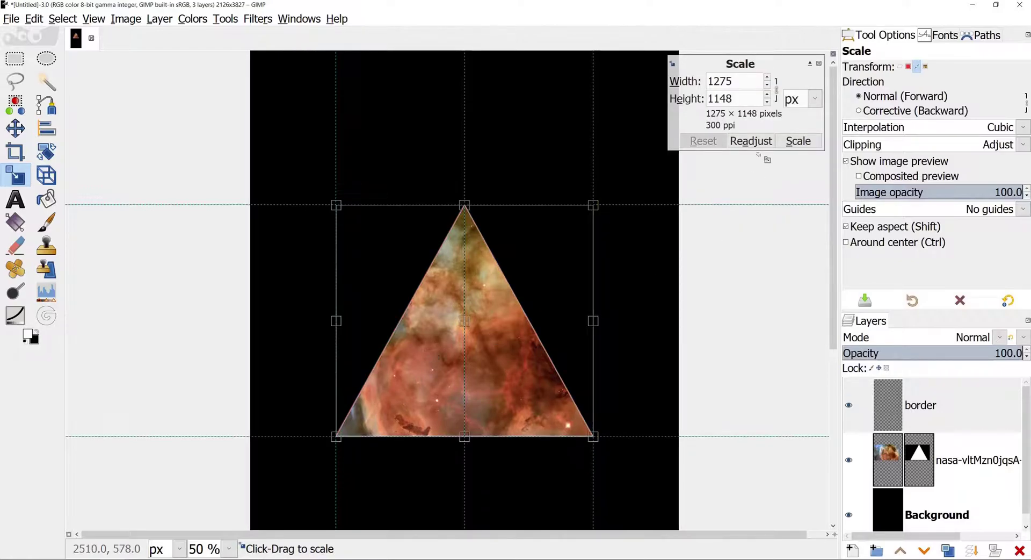
{"action": "left_click", "coordinate": [807, 100]}
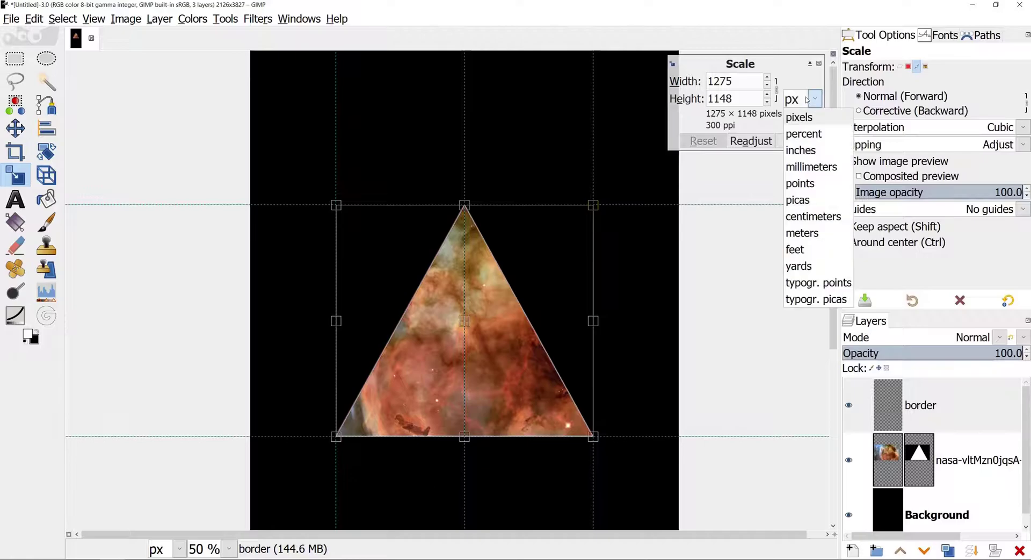
{"action": "left_click", "coordinate": [804, 134]}
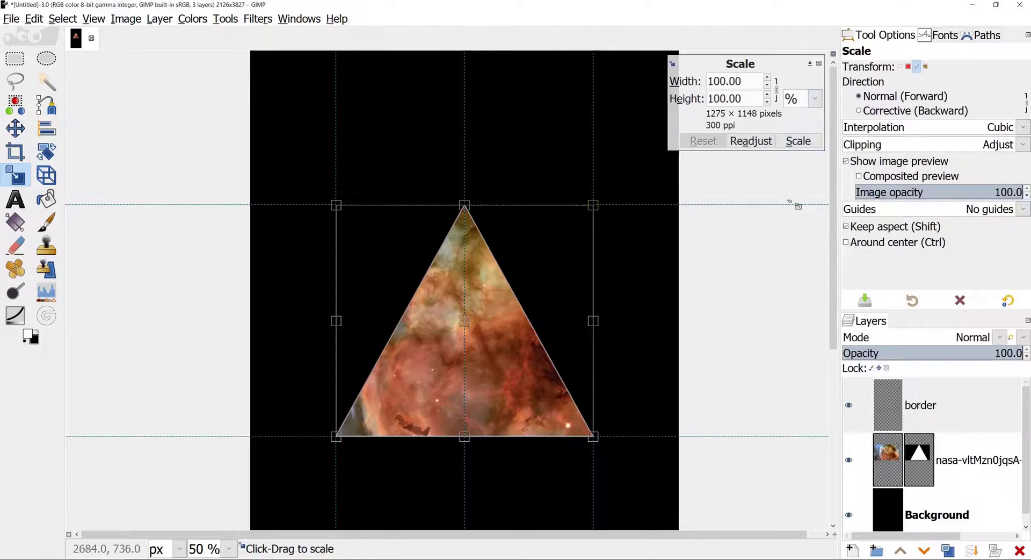
{"action": "double_click", "coordinate": [721, 81]}
{"action": "type", "text": "110"}
{"action": "key", "text": "Return"}
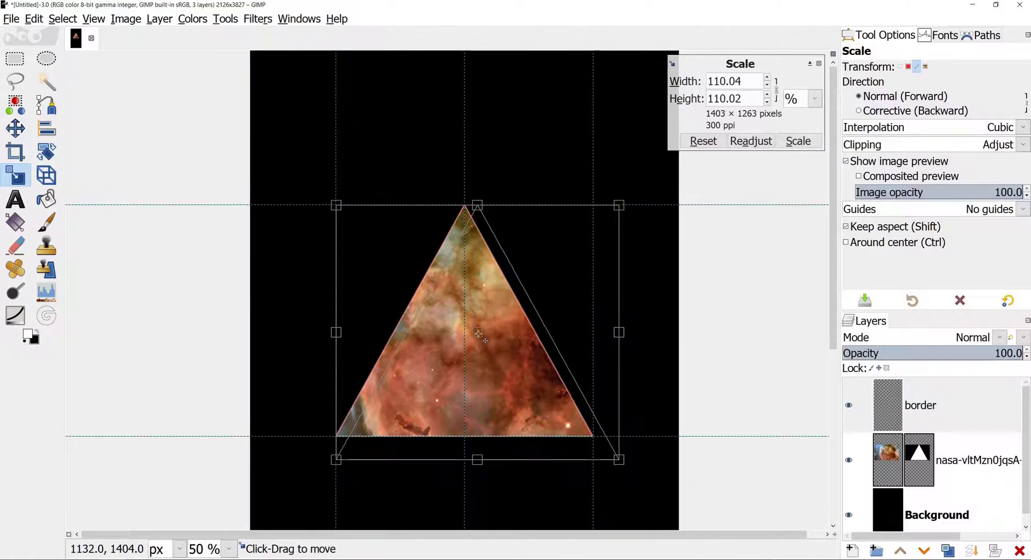
{"action": "left_click_drag", "start_coordinate": [485, 340], "coordinate": [470, 322]}
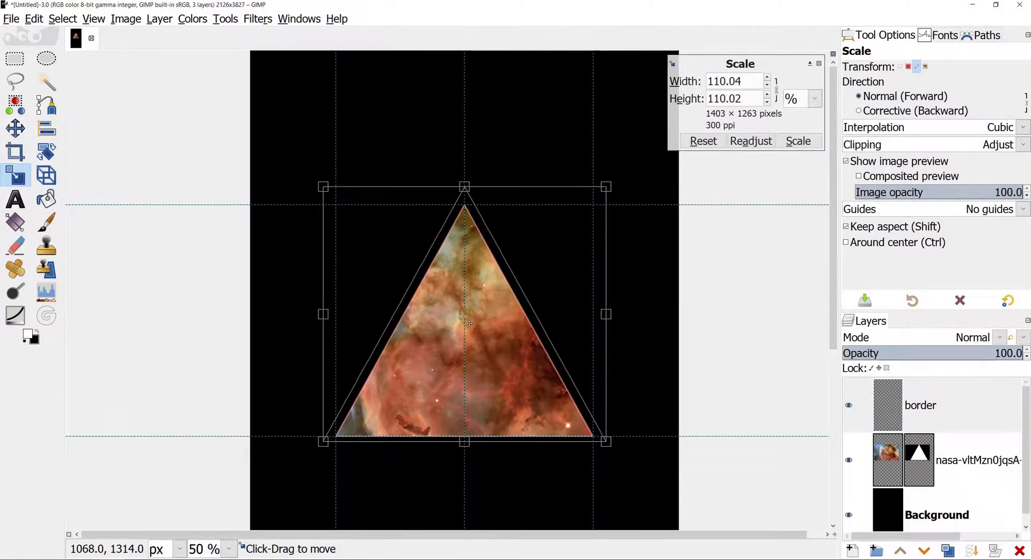
{"action": "left_click_drag", "start_coordinate": [470, 322], "coordinate": [470, 325]}
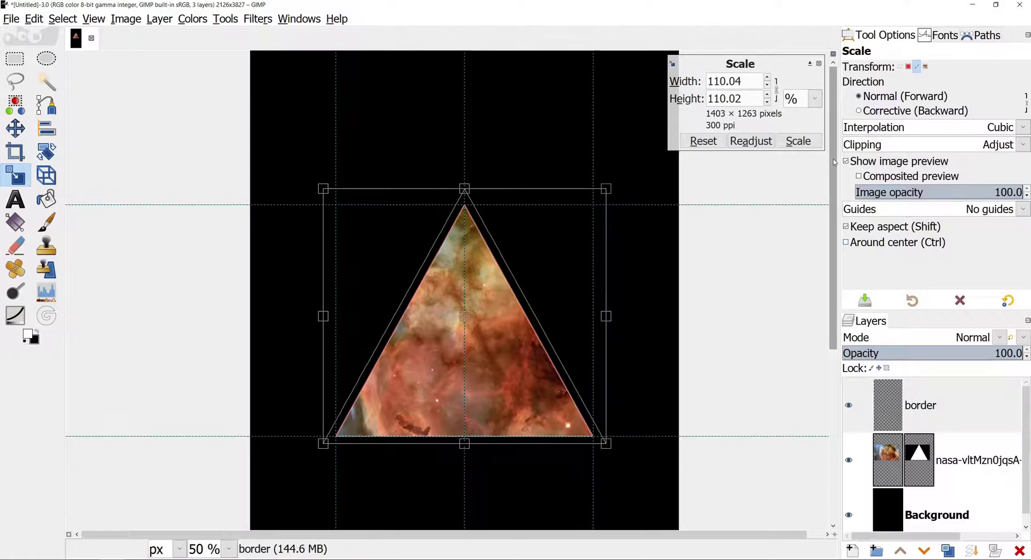
{"action": "left_click", "coordinate": [798, 141]}
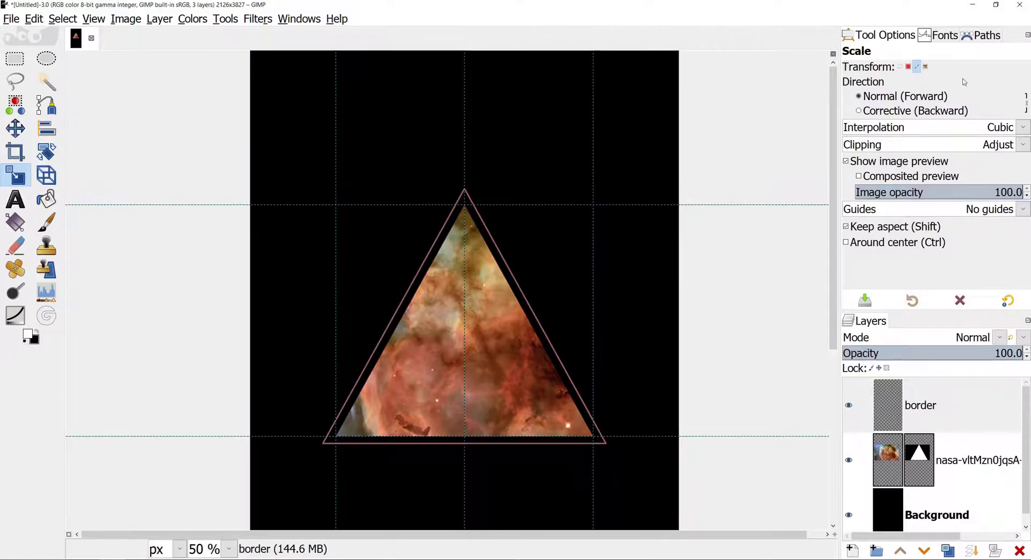
Step: Stroke the Triangle path onto the border layer as a 3 px solid line, then hide the path
{"action": "left_click", "coordinate": [988, 36]}
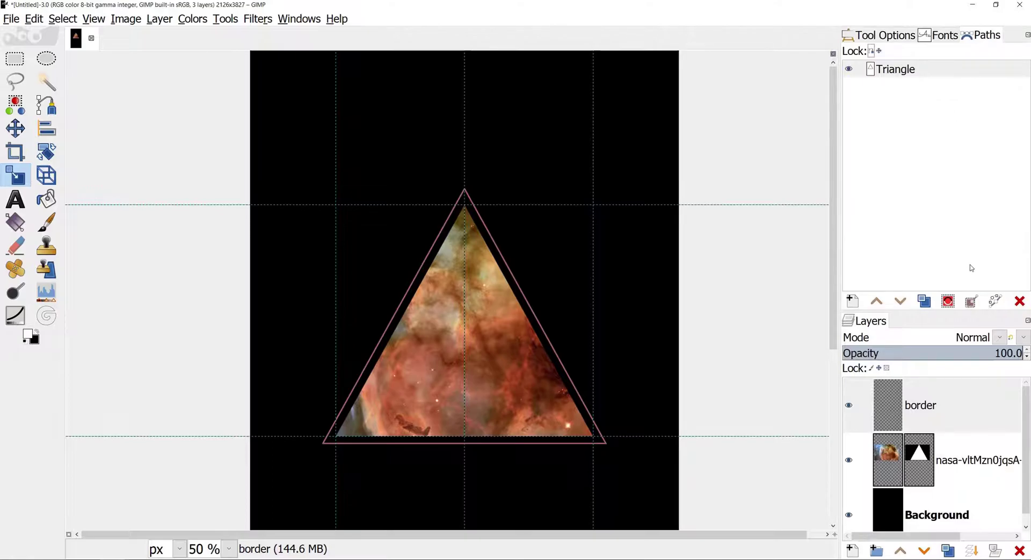
{"action": "left_click", "coordinate": [996, 301]}
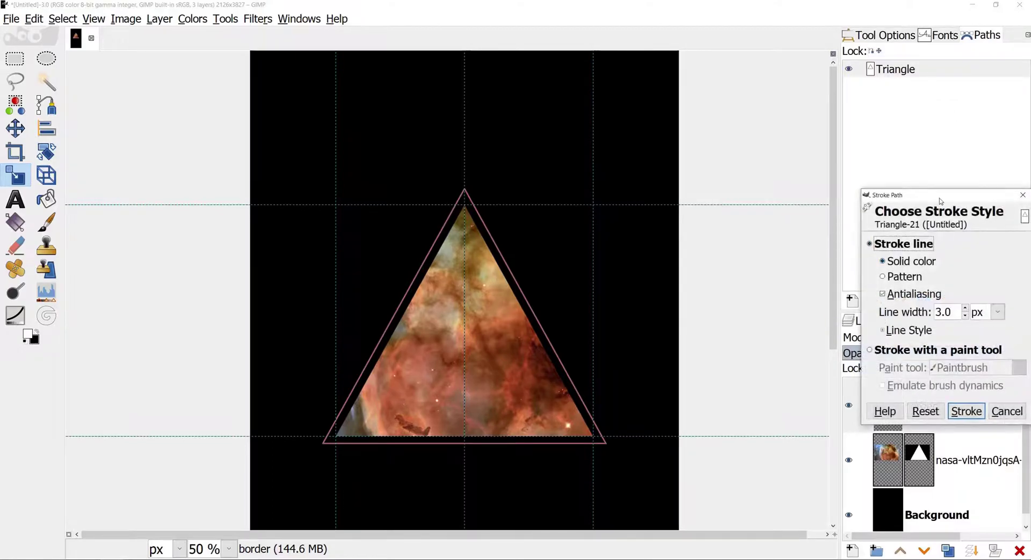
{"action": "mouse_move", "coordinate": [940, 194]}
{"action": "left_mouse_down"}
{"action": "mouse_move", "coordinate": [769, 141]}
{"action": "mouse_move", "coordinate": [767, 128]}
{"action": "left_mouse_up"}
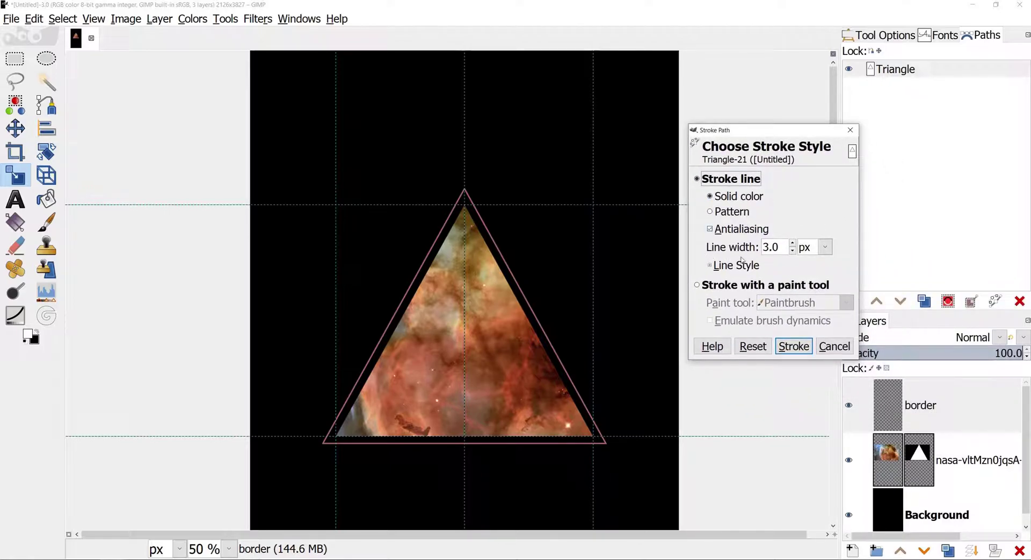
{"action": "left_click", "coordinate": [794, 346]}
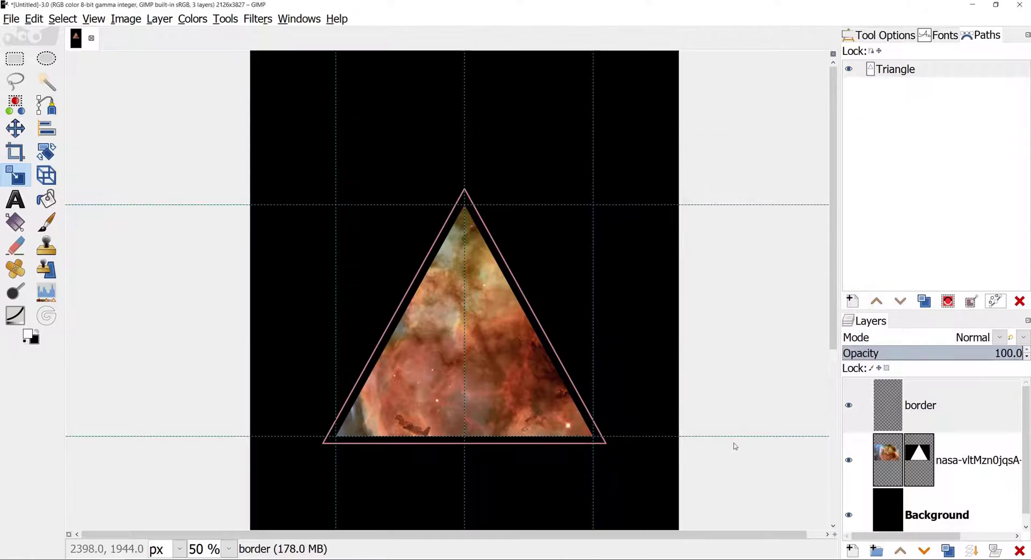
{"action": "left_click", "coordinate": [849, 69]}
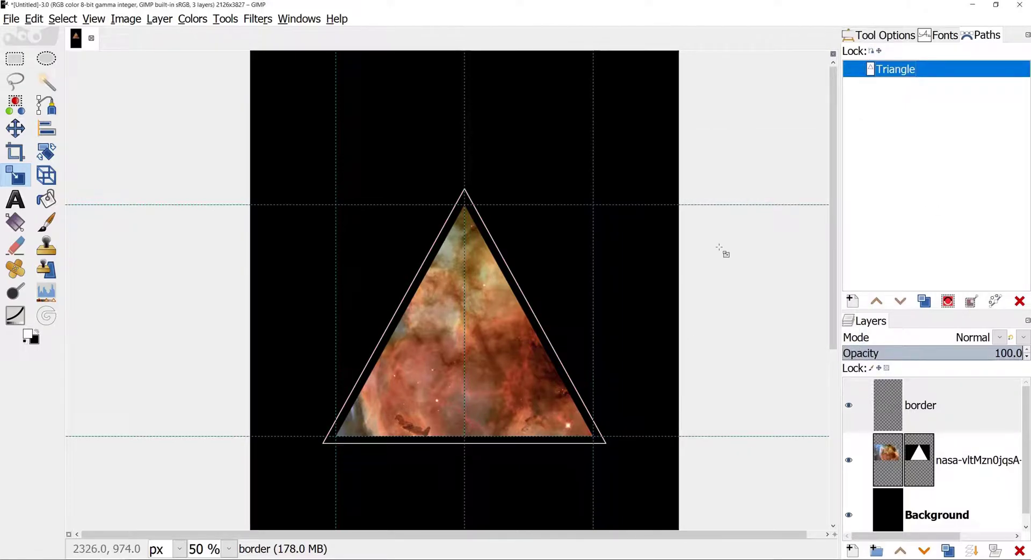
{"action": "scroll", "coordinate": [720, 248], "scroll_direction": "down", "scroll_amount": 3}
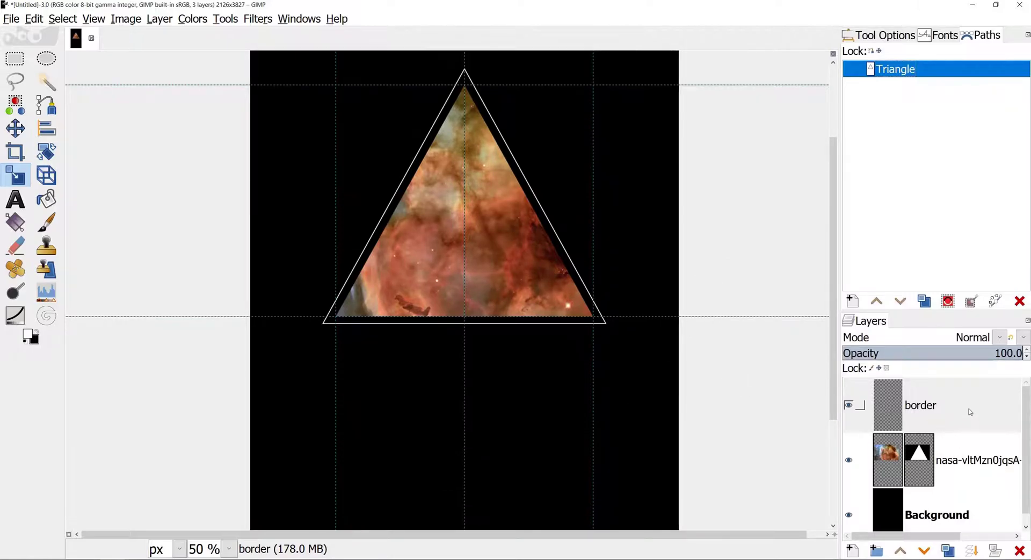
Step: Add the text 'I can do it' below the triangle in Sacramento at 100 px
{"action": "left_click", "coordinate": [17, 200]}
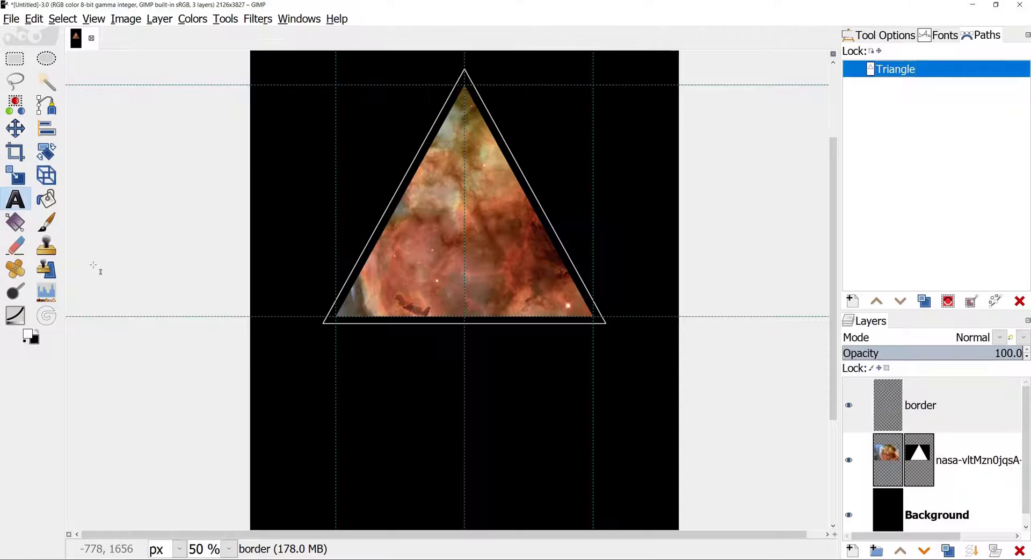
{"action": "left_click_drag", "start_coordinate": [324, 328], "coordinate": [607, 365]}
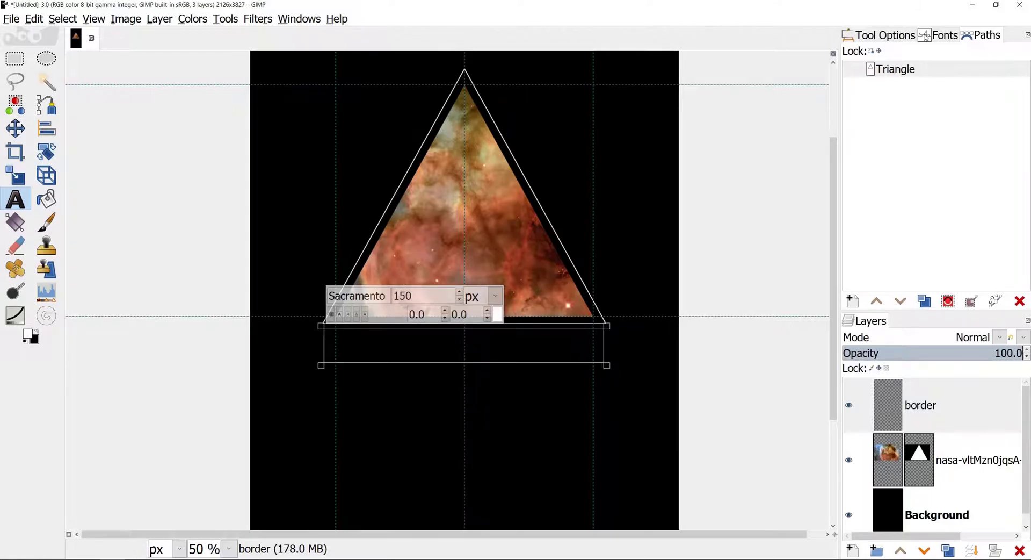
{"action": "left_click", "coordinate": [927, 36]}
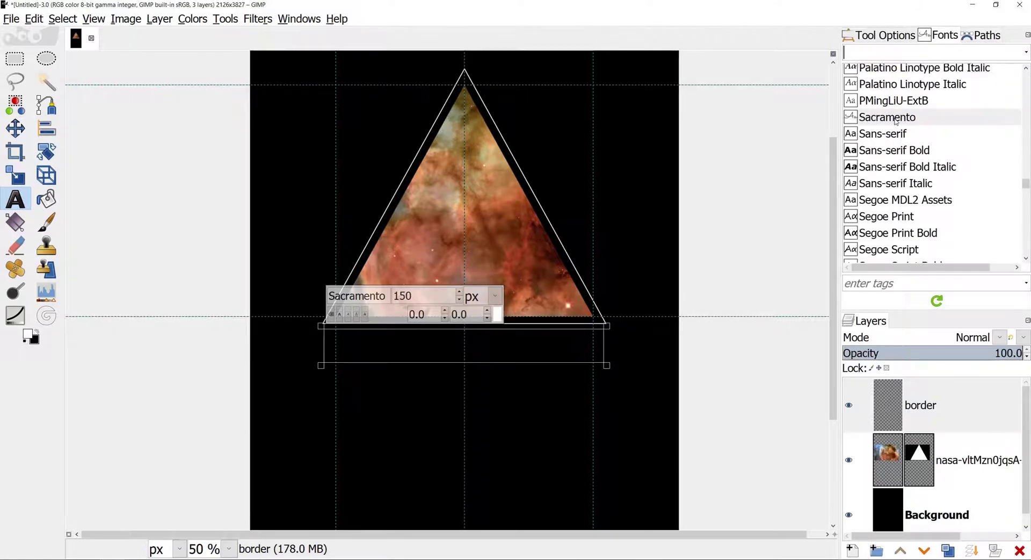
{"action": "left_click", "coordinate": [896, 39]}
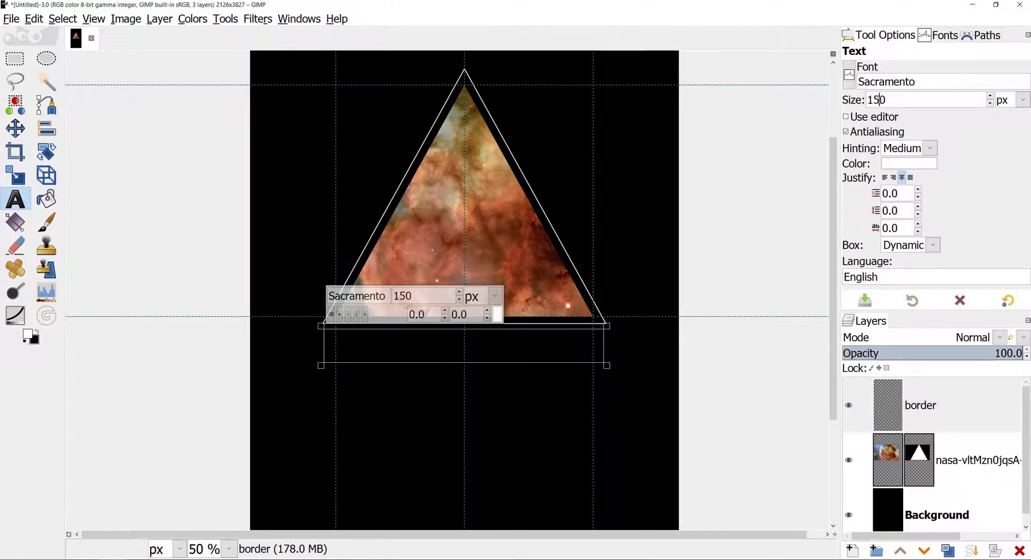
{"action": "key", "text": "BackSpace"}
{"action": "type", "text": "0"}
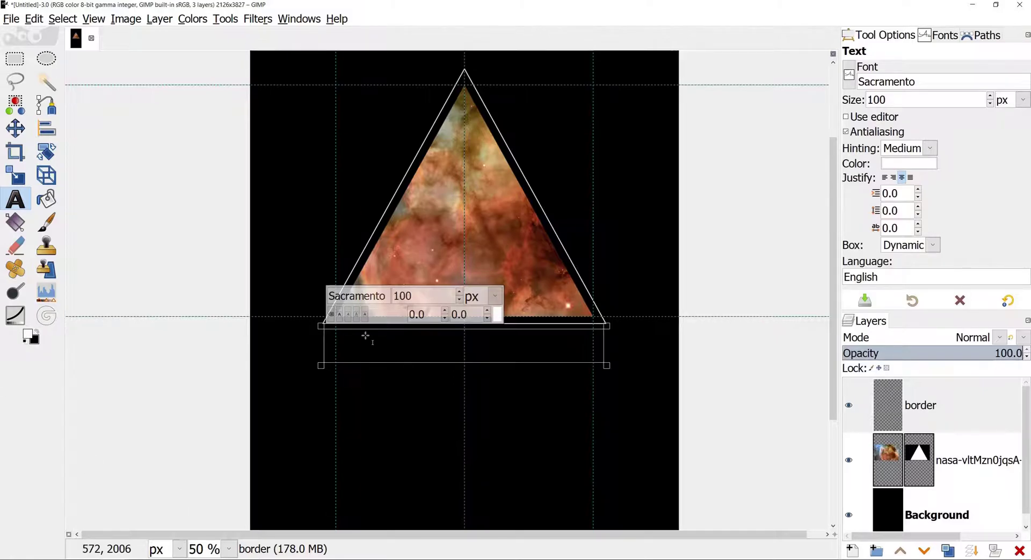
{"action": "type", "text": "I"}
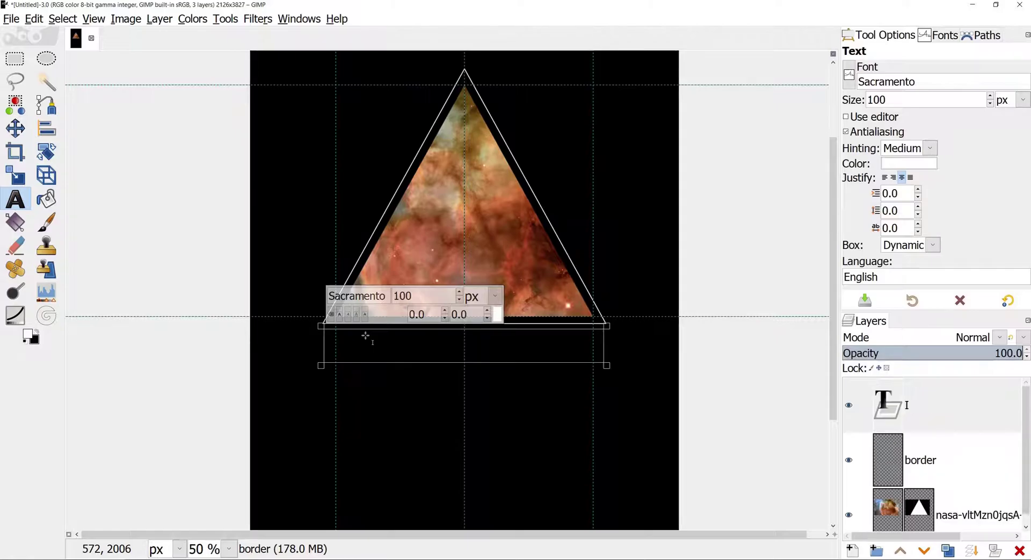
{"action": "type", "text": " can"}
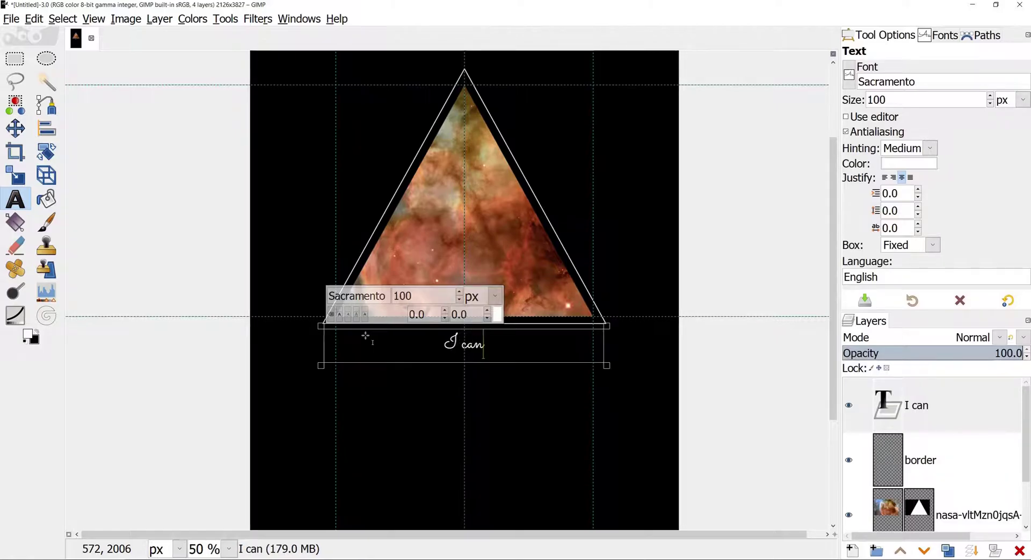
{"action": "type", "text": " do it"}
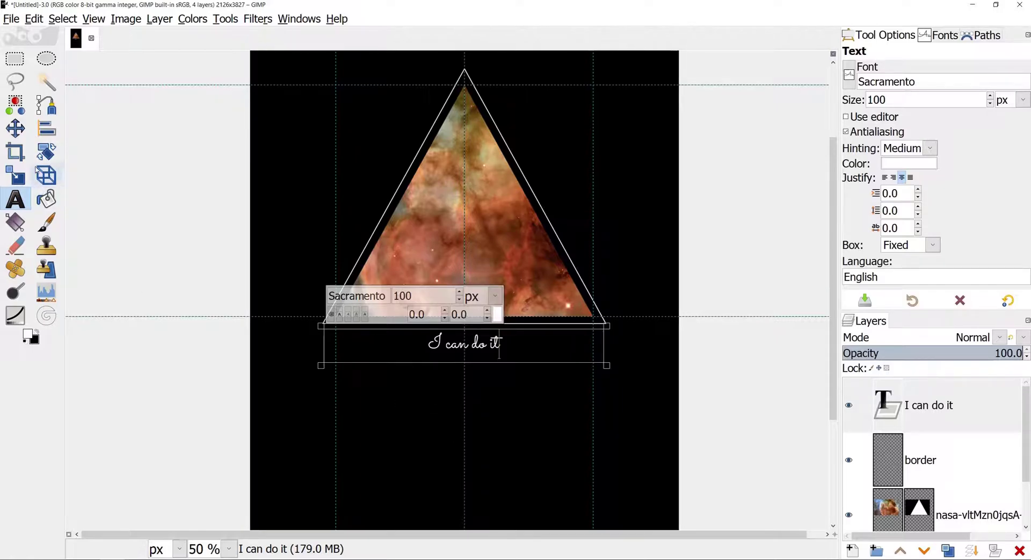
{"action": "left_click", "coordinate": [15, 128]}
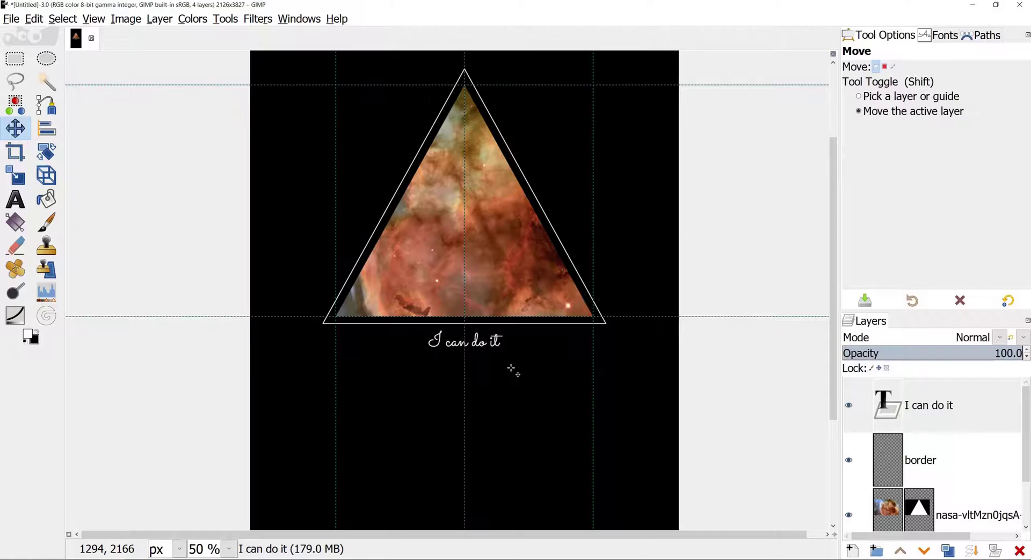
Step: Nudge the 'I can do it' text up slightly and make its layer active
{"action": "key", "text": "Up"}
{"action": "key", "text": "Up"}
{"action": "key", "text": "Up"}
{"action": "key", "text": "Up"}
{"action": "key", "text": "Up"}
{"action": "key", "text": "Up"}
{"action": "key", "text": "Up"}
{"action": "key", "text": "Up"}
{"action": "key", "text": "Up"}
{"action": "key", "text": "Up"}
{"action": "key", "text": "Up"}
{"action": "key", "text": "Up"}
{"action": "key", "text": "Up"}
{"action": "key", "text": "Up"}
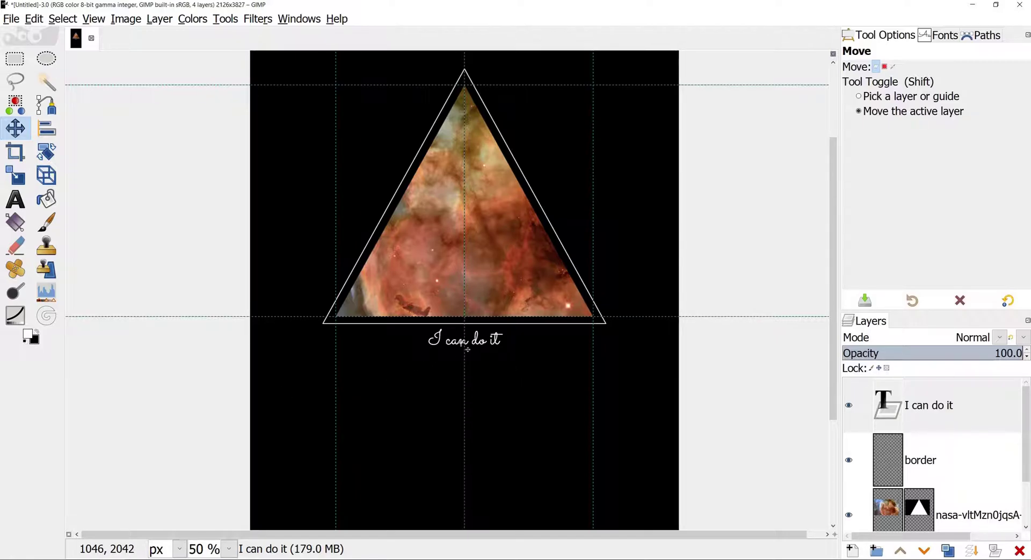
{"action": "left_click", "coordinate": [944, 398]}
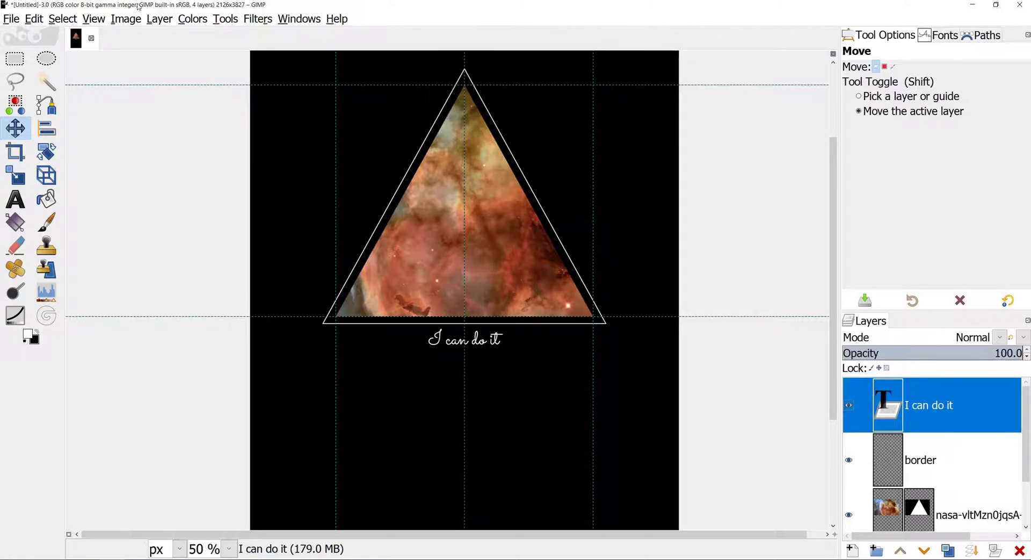
Step: Crop the 'I can do it' layer to its content and shift it slightly right and down
{"action": "left_click", "coordinate": [160, 19]}
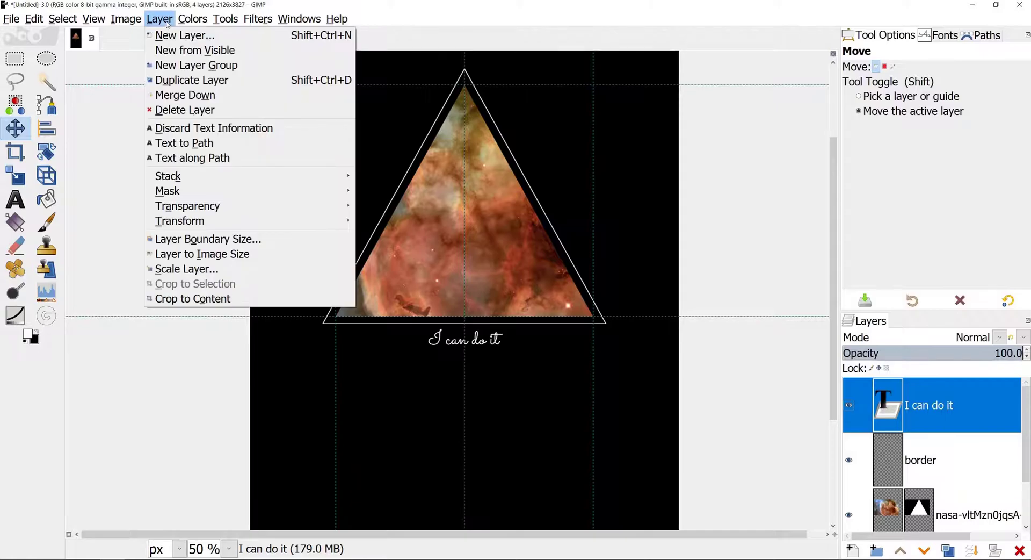
{"action": "left_click", "coordinate": [270, 299]}
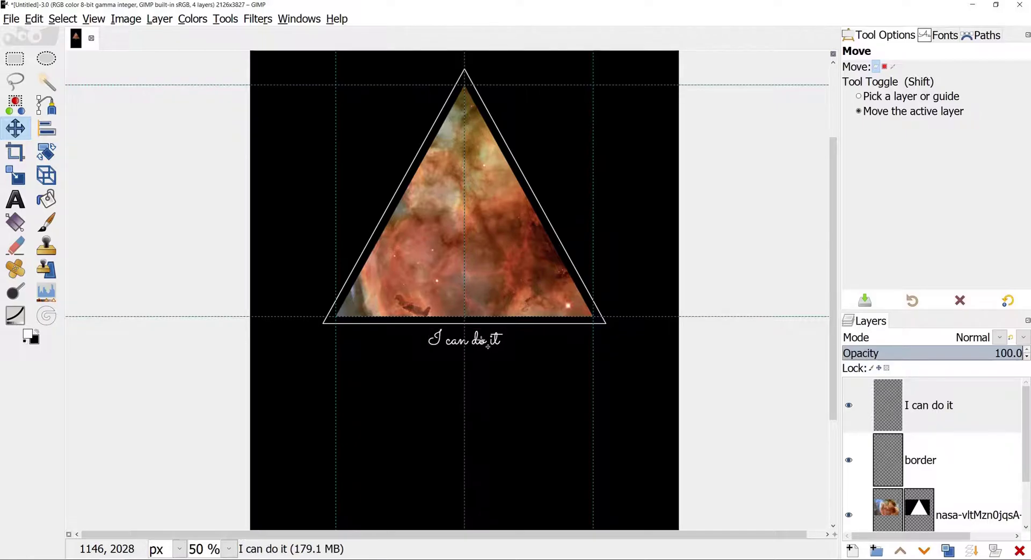
{"action": "left_click_drag", "start_coordinate": [486, 345], "coordinate": [509, 358]}
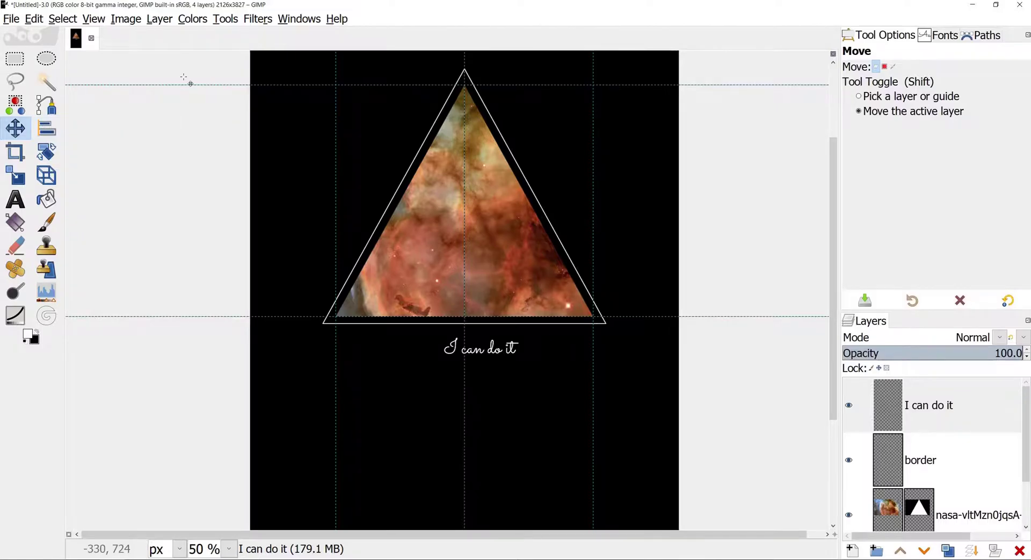
Step: Centre the 'I can do it' text horizontally relative to the image using the Align tool
{"action": "left_click", "coordinate": [225, 18]}
{"action": "mouse_move", "coordinate": [236, 70]}
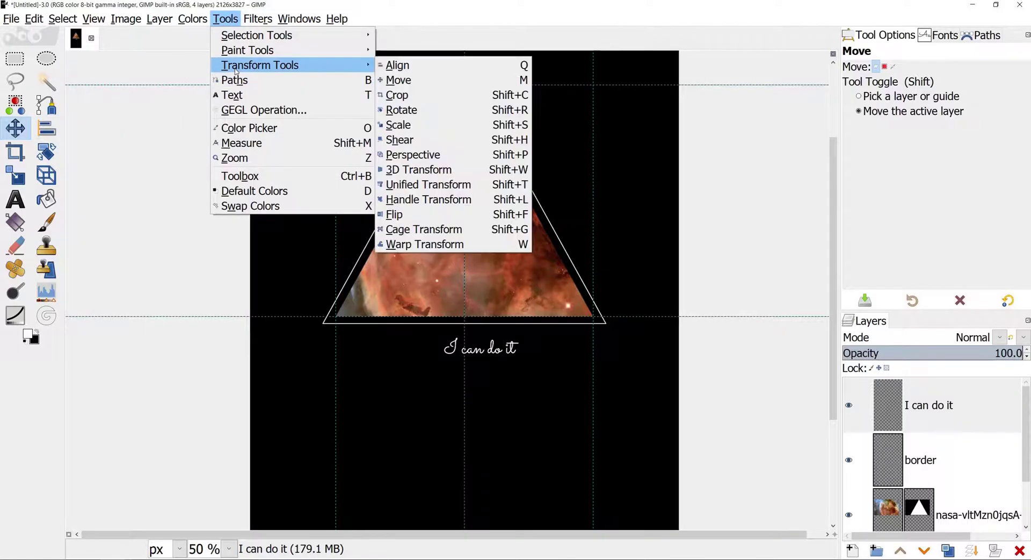
{"action": "left_click", "coordinate": [432, 66]}
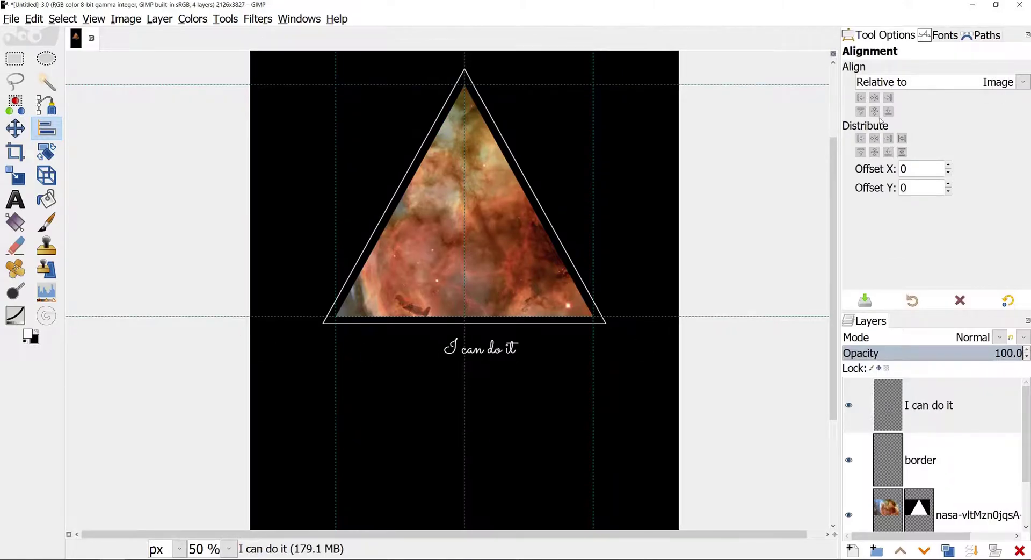
{"action": "left_click", "coordinate": [904, 86]}
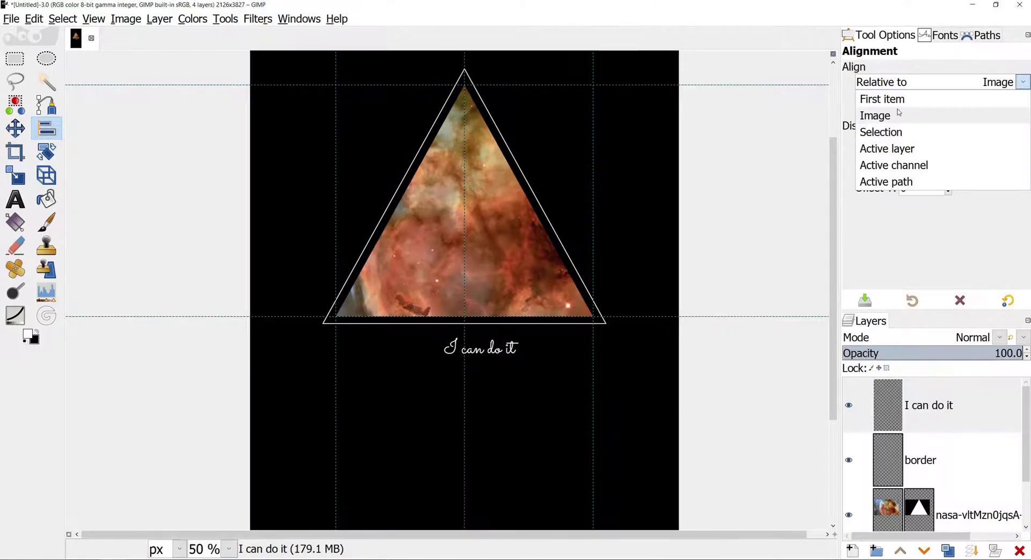
{"action": "left_click", "coordinate": [875, 117]}
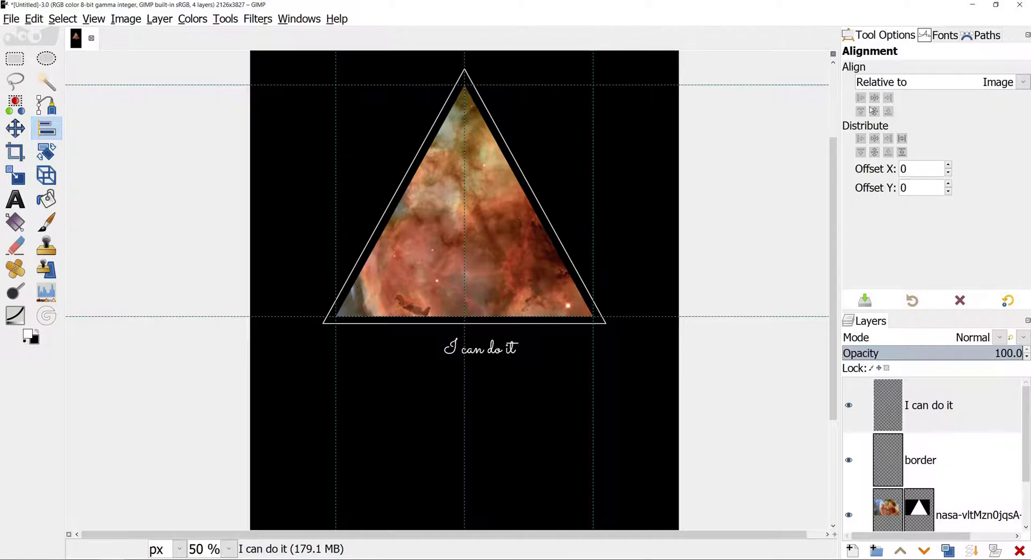
{"action": "left_click", "coordinate": [483, 359]}
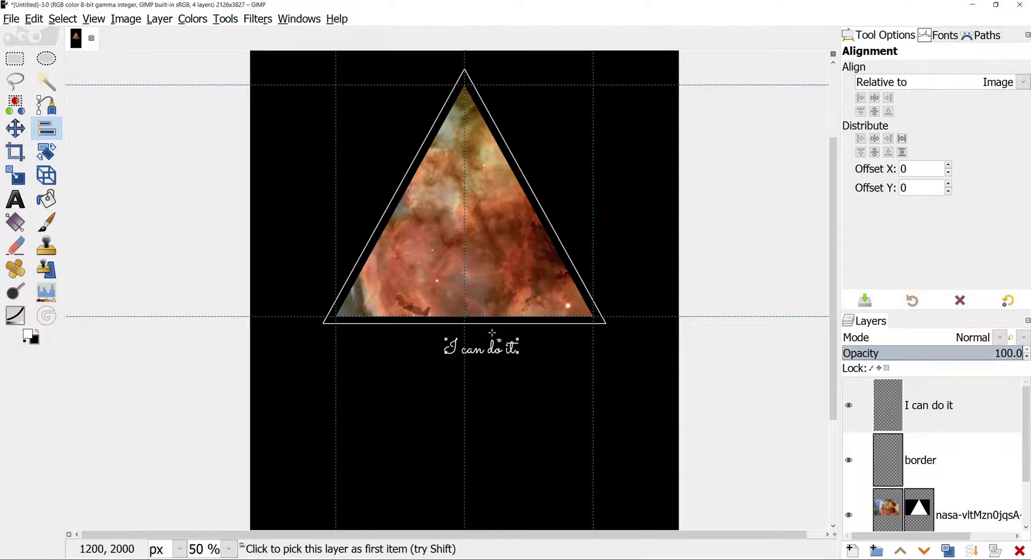
{"action": "left_click", "coordinate": [875, 98]}
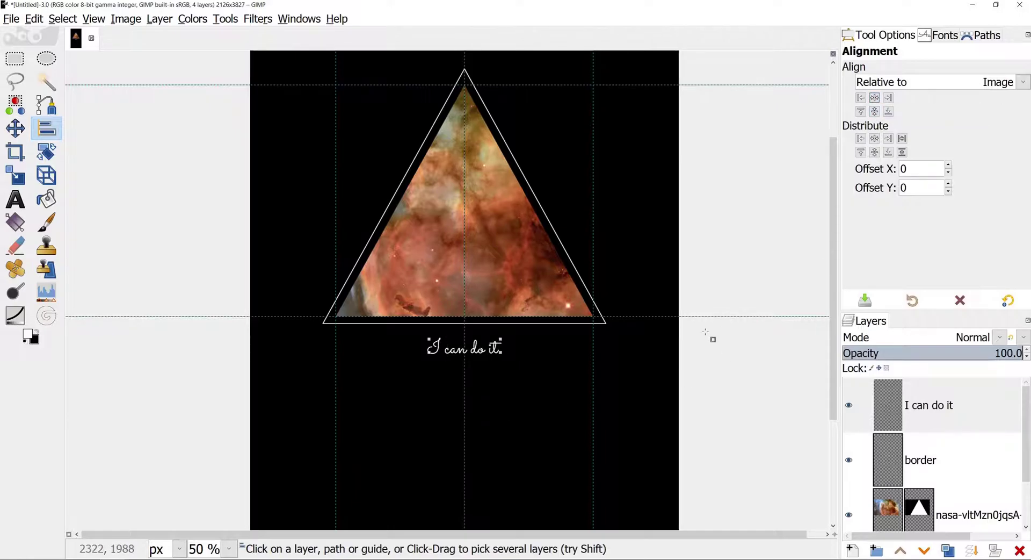
{"action": "left_click", "coordinate": [15, 128]}
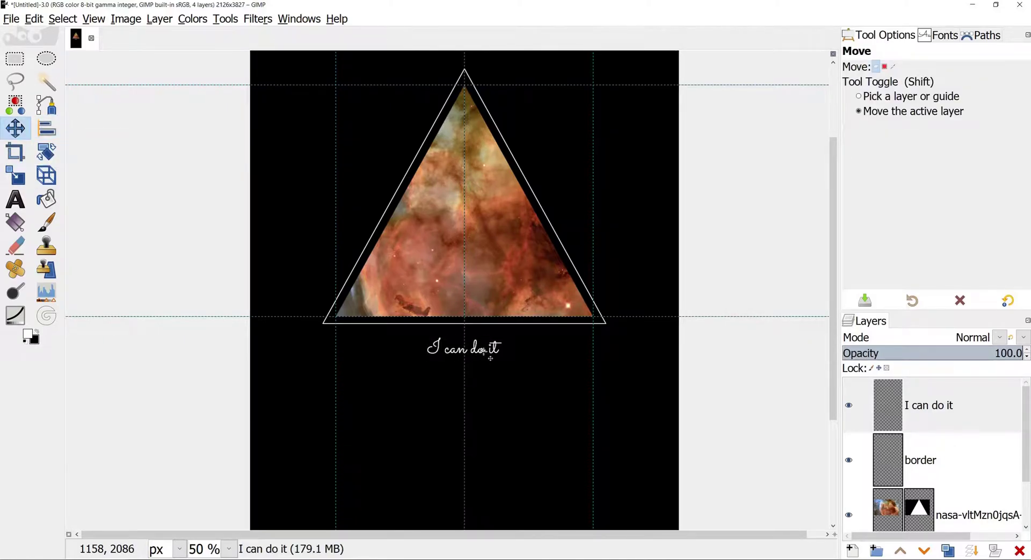
Step: Nudge the text up twice toward the triangle, then select the nebula image layer
{"action": "key", "text": "Up"}
{"action": "key", "text": "Up"}
{"action": "key", "text": "Up"}
{"action": "key", "text": "Up"}
{"action": "key", "text": "Up"}
{"action": "key", "text": "Up"}
{"action": "key", "text": "Up"}
{"action": "key", "text": "Up"}
{"action": "key", "text": "Up"}
{"action": "key", "text": "Up"}
{"action": "key", "text": "Up"}
{"action": "key", "text": "Up"}
{"action": "key", "text": "Up"}
{"action": "key", "text": "Up"}
{"action": "key", "text": "Up"}
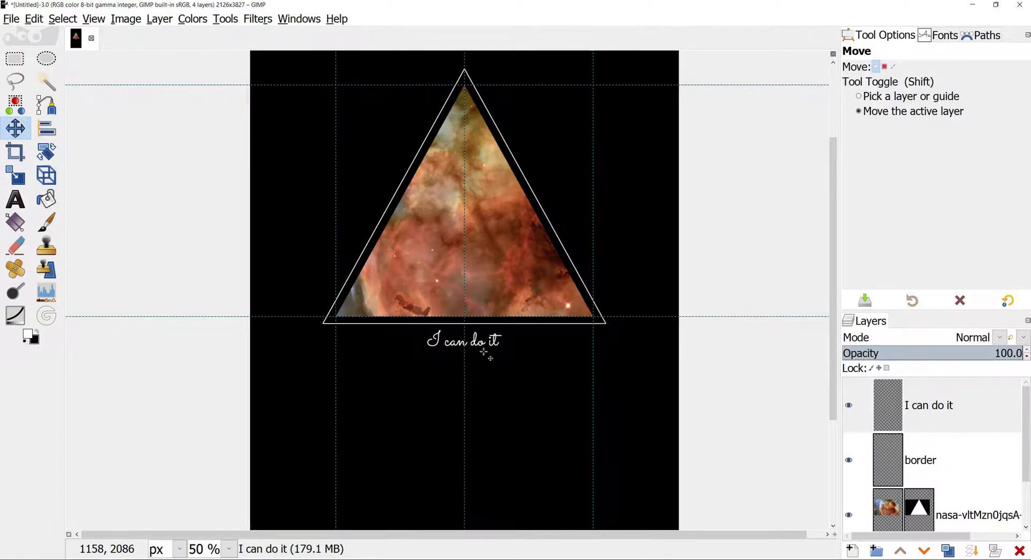
{"action": "key", "text": "Up"}
{"action": "key", "text": "Up"}
{"action": "key", "text": "Up"}
{"action": "key", "text": "Up"}
{"action": "key", "text": "Up"}
{"action": "key", "text": "Up"}
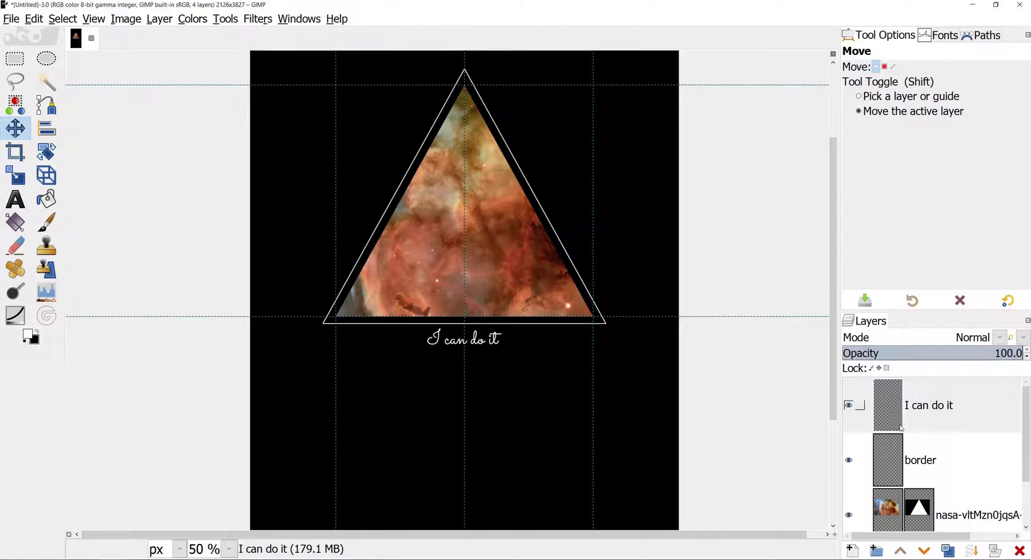
{"action": "scroll", "coordinate": [940, 453], "scroll_direction": "down", "scroll_amount": 2}
{"action": "left_click", "coordinate": [890, 474]}
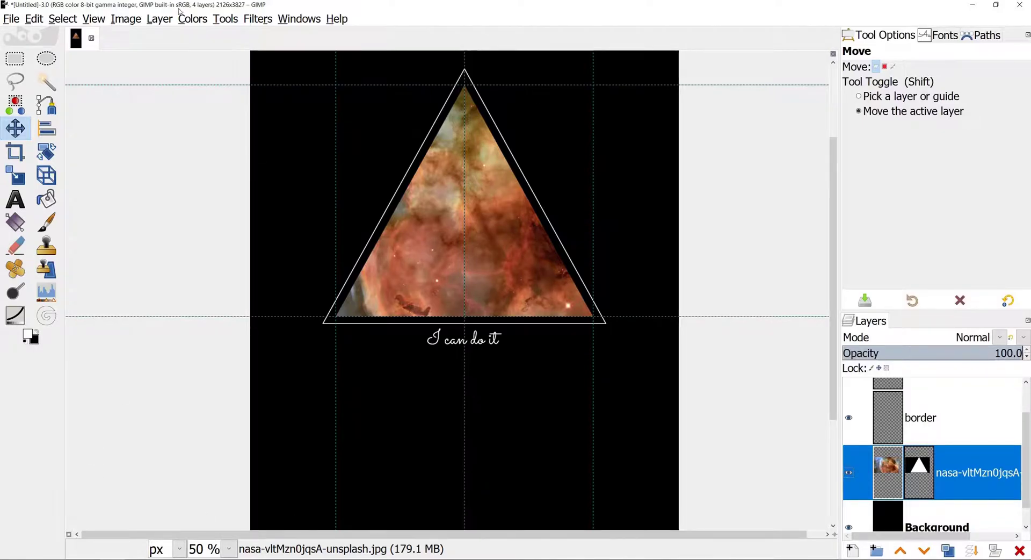
Step: Apply an S-shaped Value curve to the nebula, lifting highlights and deepening shadows
{"action": "left_click", "coordinate": [193, 19]}
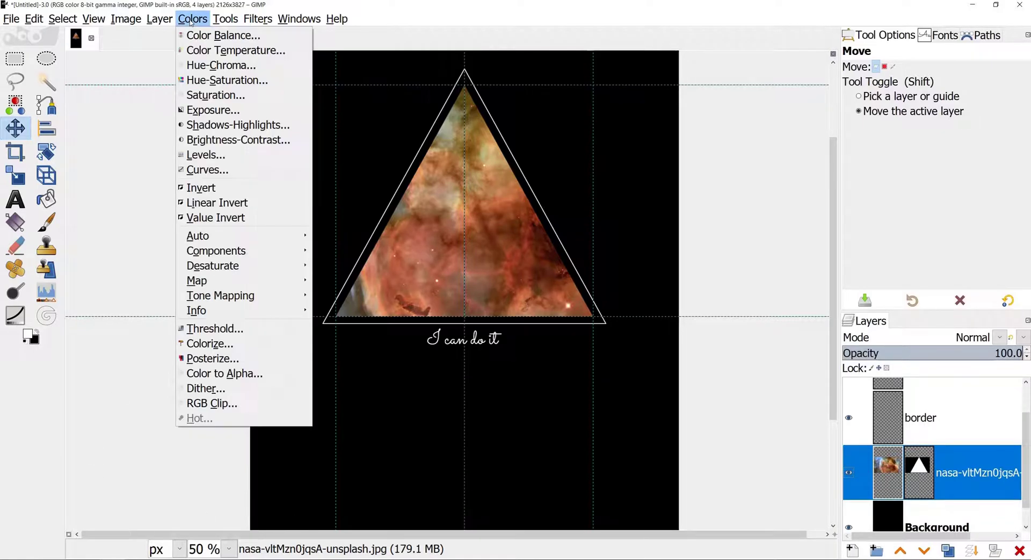
{"action": "left_click", "coordinate": [209, 170]}
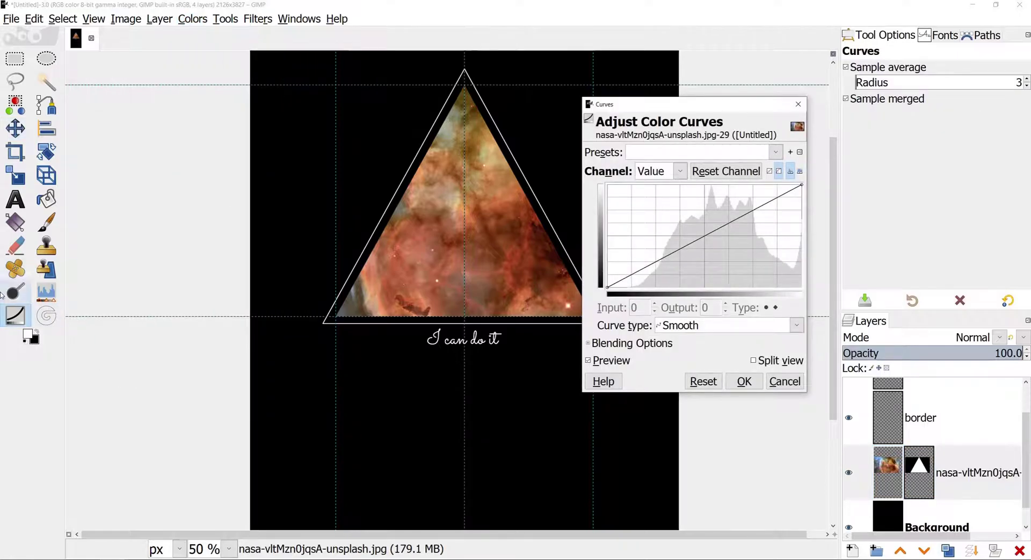
{"action": "left_click_drag", "start_coordinate": [733, 106], "coordinate": [774, 86]}
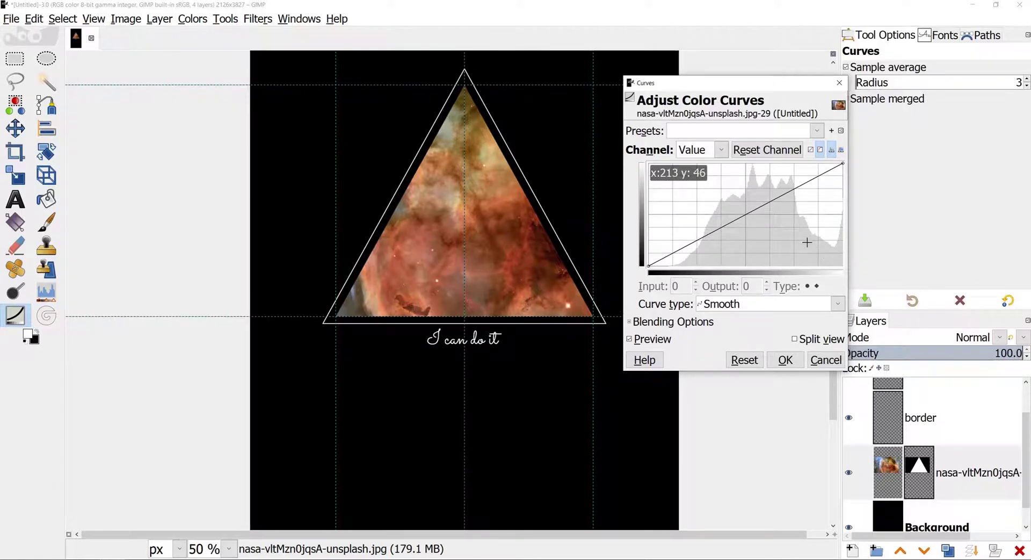
{"action": "left_click_drag", "start_coordinate": [790, 189], "coordinate": [781, 184]}
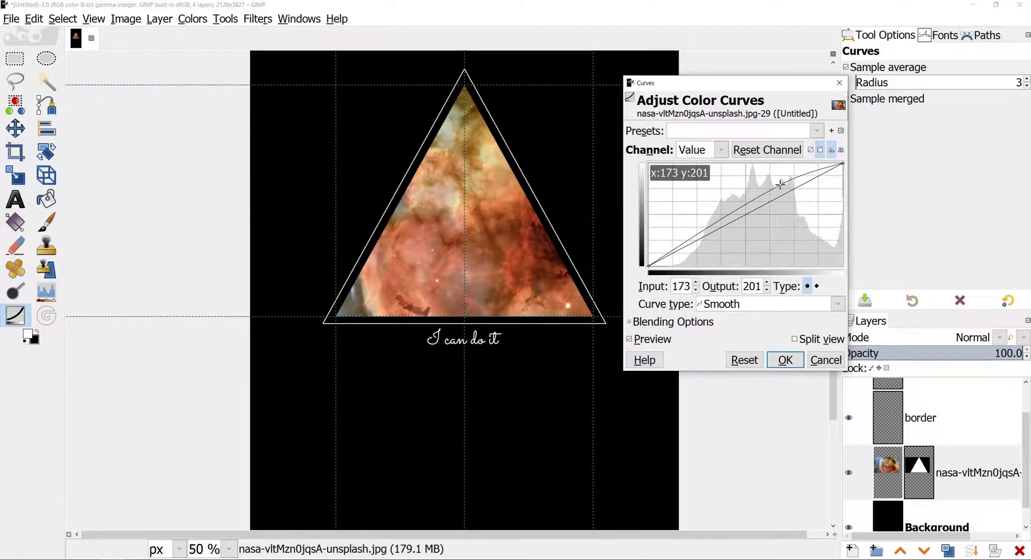
{"action": "left_click", "coordinate": [708, 239]}
{"action": "left_click_drag", "start_coordinate": [708, 239], "coordinate": [705, 247]}
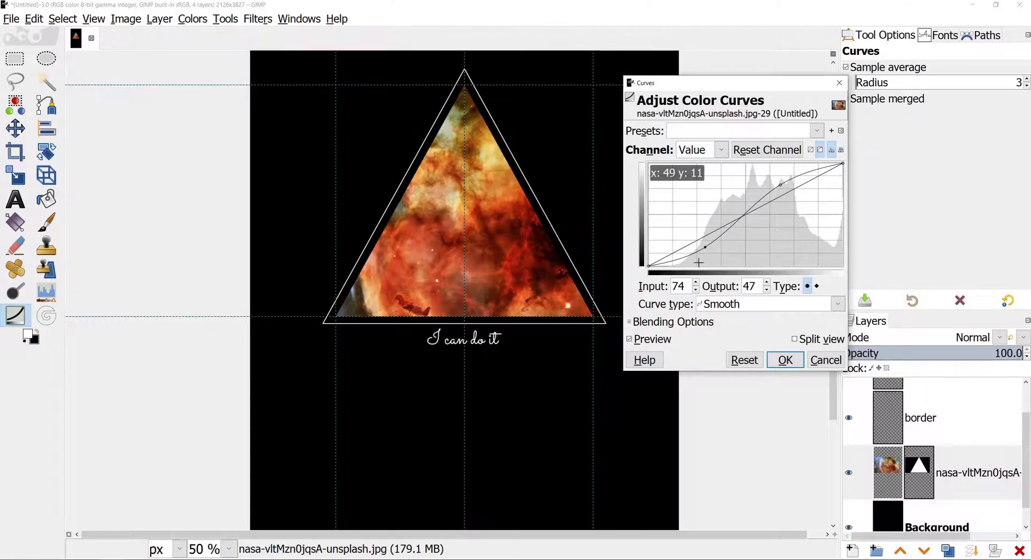
{"action": "key", "text": "Return"}
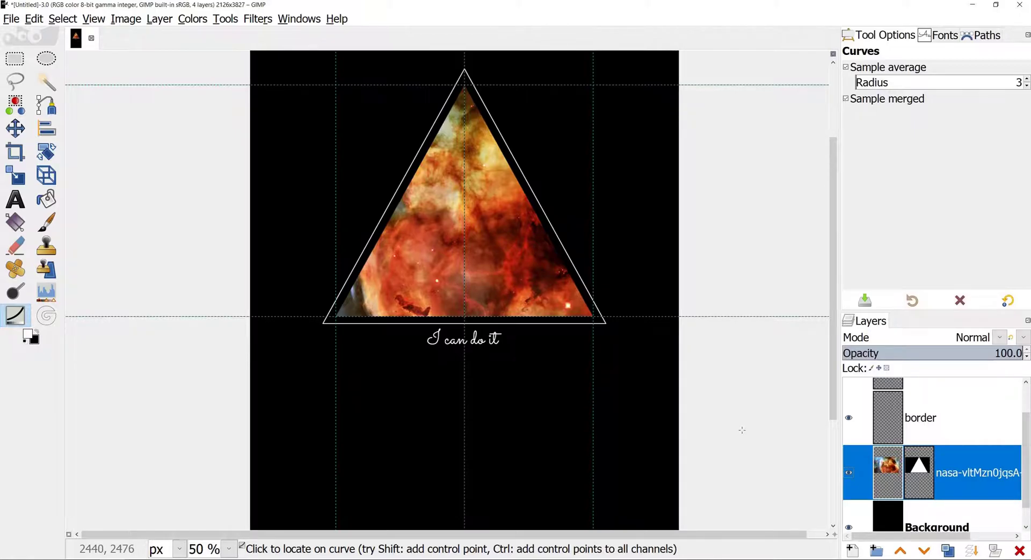
Step: Apply Unsharp Mask to the nebula with radius 3, amount 0.5 and threshold 0
{"action": "left_click", "coordinate": [266, 17]}
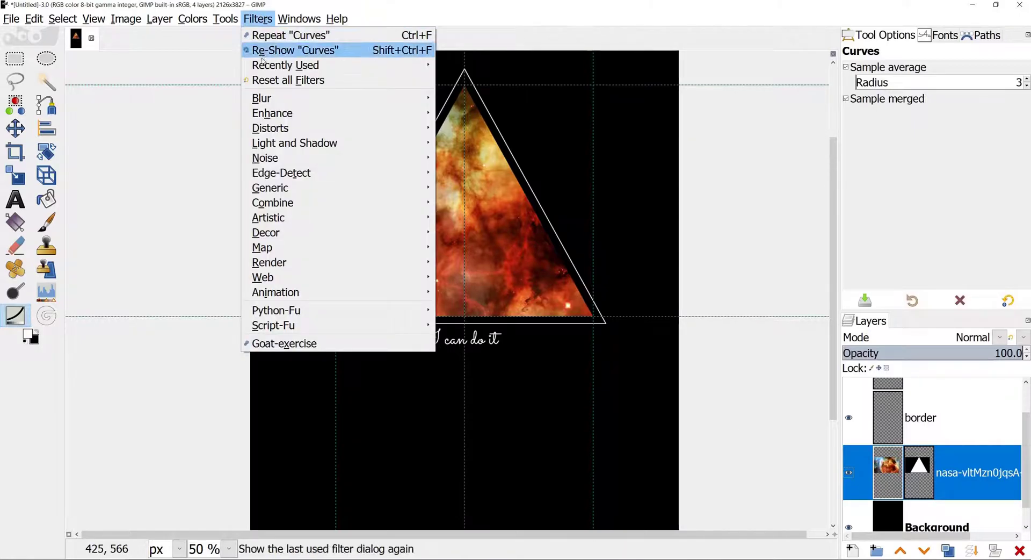
{"action": "mouse_move", "coordinate": [271, 114]}
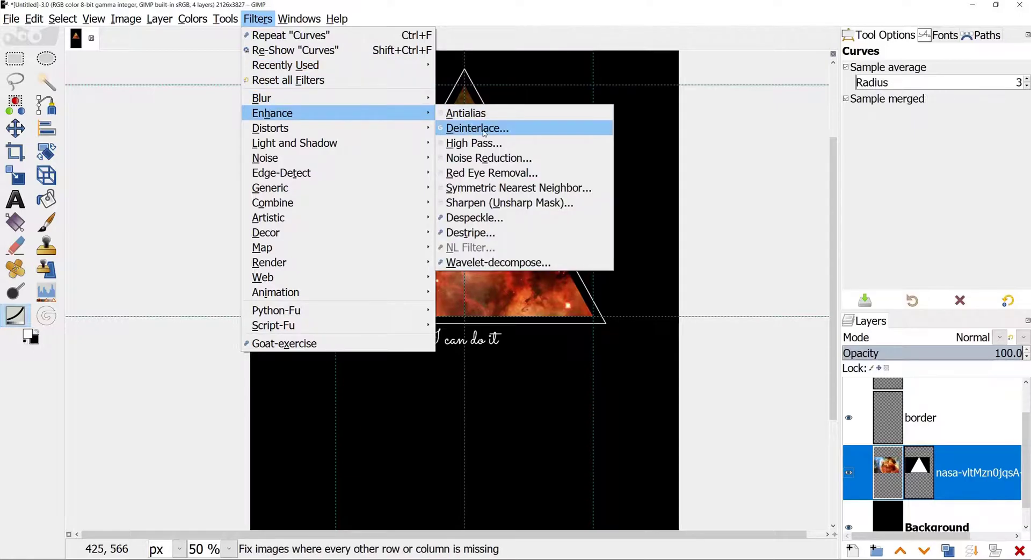
{"action": "left_click", "coordinate": [571, 211]}
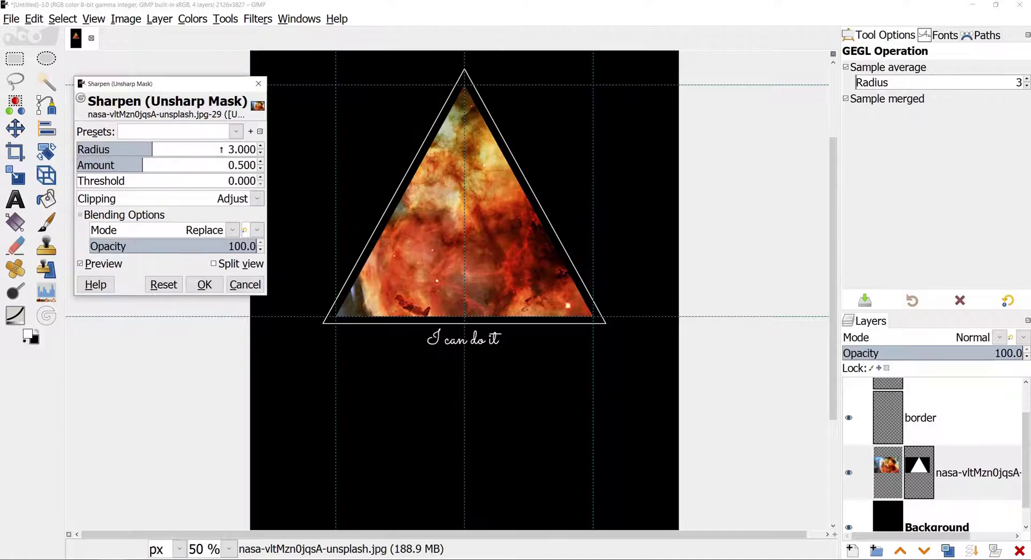
{"action": "left_click", "coordinate": [196, 284]}
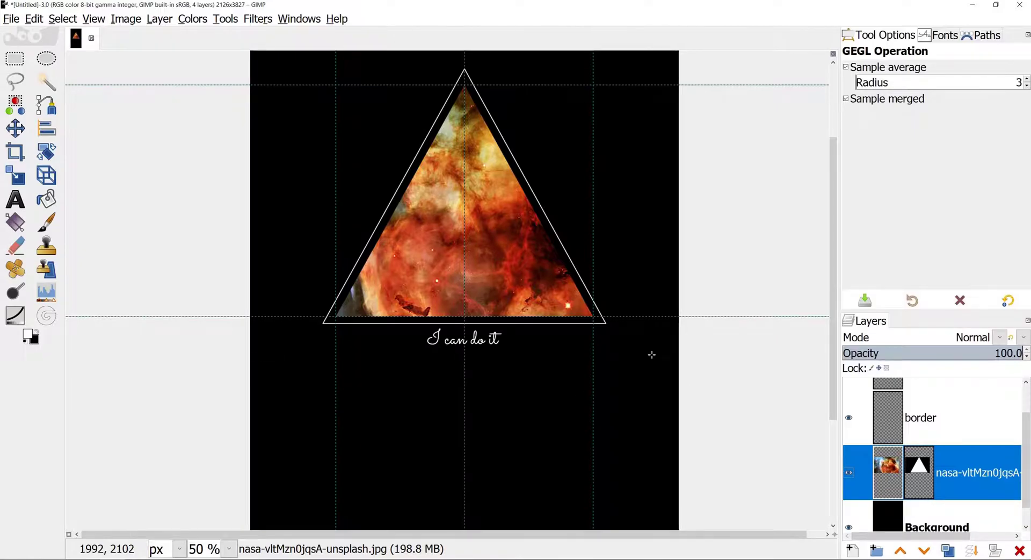
Step: Zoom out to 25% and nudge the linked triangle, outline and text down twice
{"action": "scroll", "coordinate": [651, 354], "scroll_direction": "down", "scroll_amount": 2}
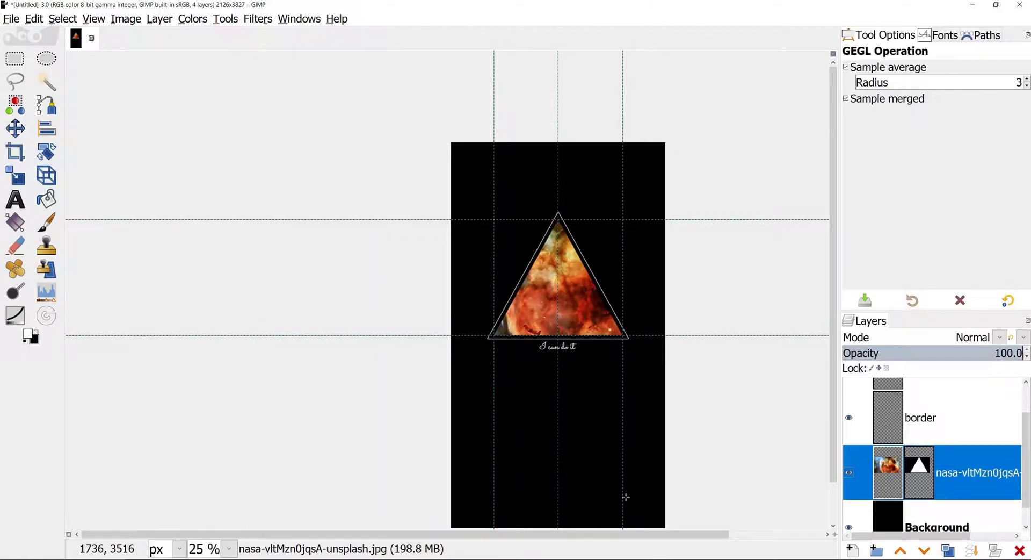
{"action": "scroll", "coordinate": [636, 535], "scroll_direction": "right", "scroll_amount": 2}
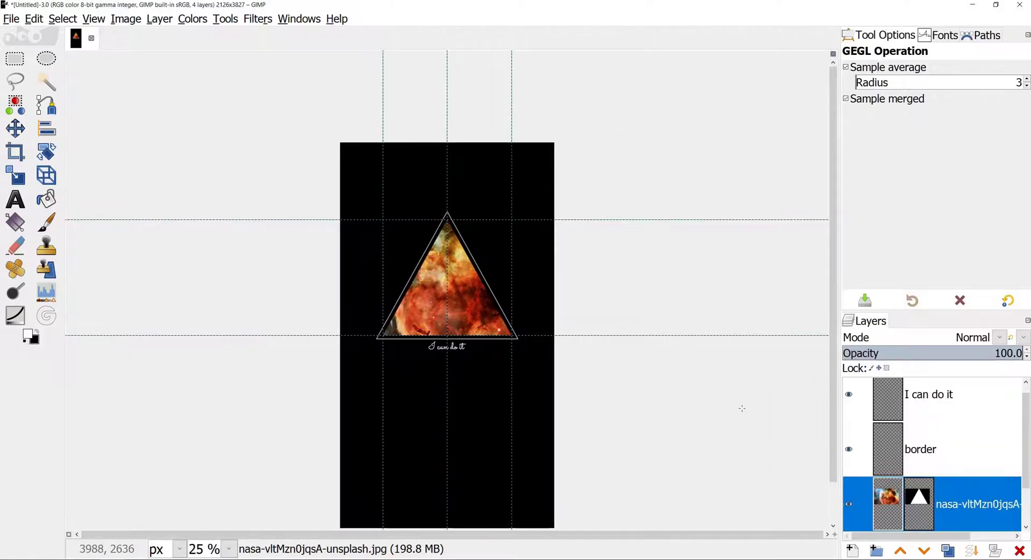
{"action": "scroll", "coordinate": [1006, 465], "scroll_direction": "down", "scroll_amount": 1}
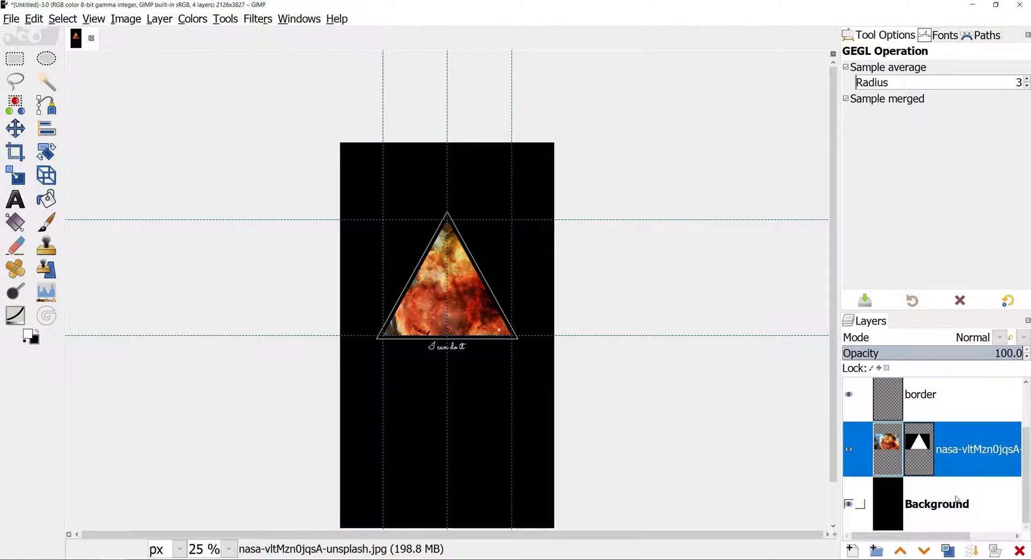
{"action": "scroll", "coordinate": [957, 498], "scroll_direction": "up", "scroll_amount": 1}
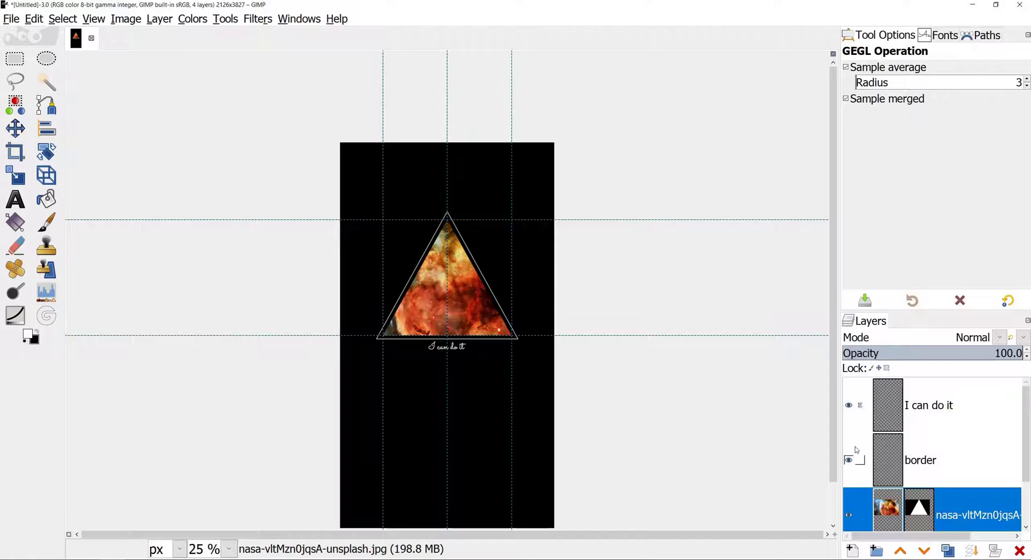
{"action": "scroll", "coordinate": [908, 461], "scroll_direction": "down", "scroll_amount": 1}
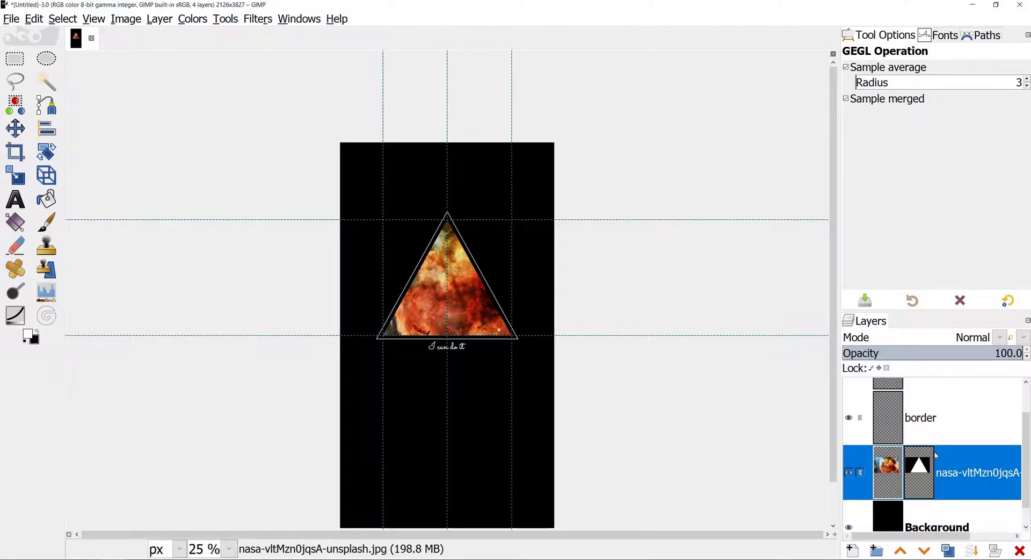
{"action": "scroll", "coordinate": [935, 456], "scroll_direction": "down", "scroll_amount": 1}
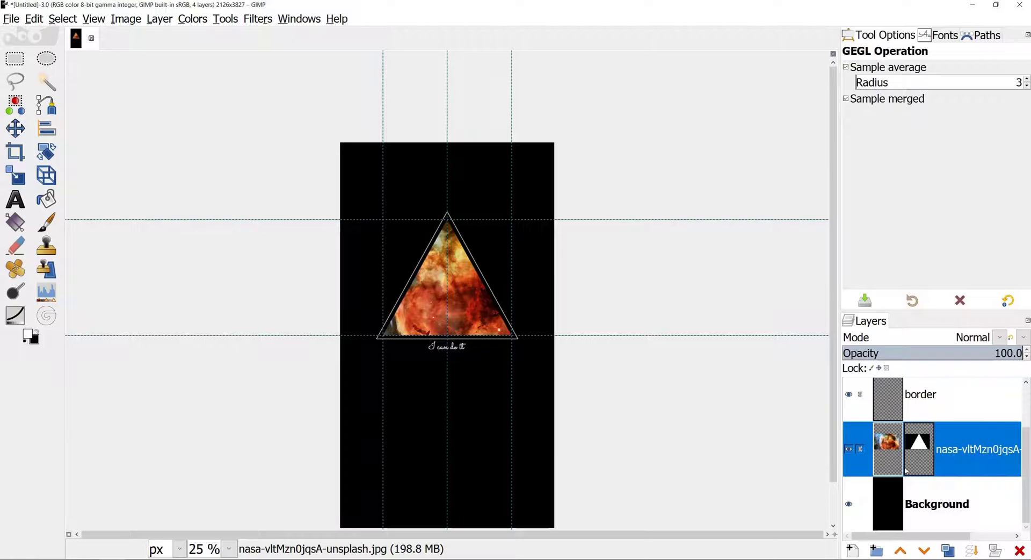
{"action": "left_click", "coordinate": [9, 132]}
{"action": "left_click", "coordinate": [445, 297]}
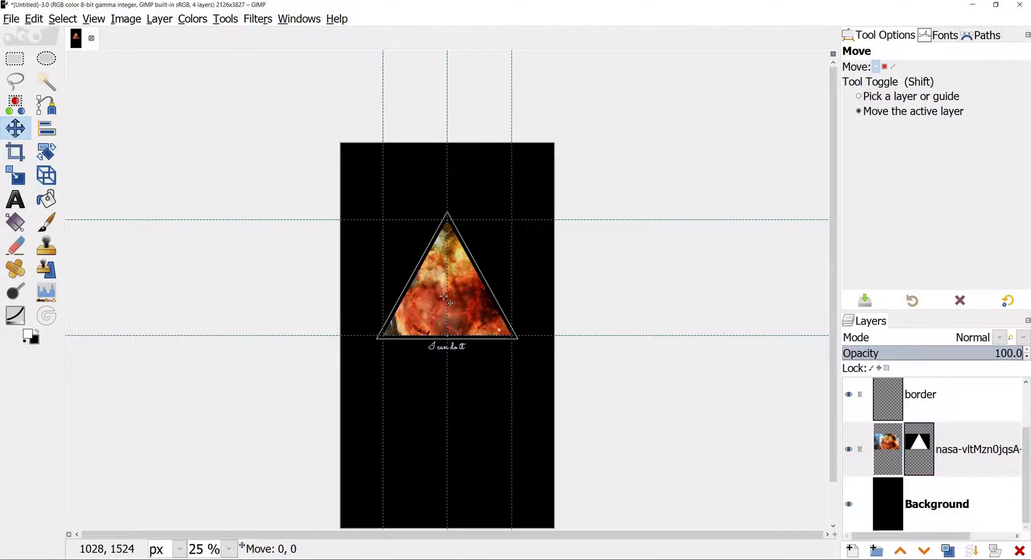
{"action": "key", "text": "Down"}
{"action": "key", "text": "Down"}
{"action": "key", "text": "Down"}
{"action": "key", "text": "Down"}
{"action": "key", "text": "Down"}
{"action": "key", "text": "Down"}
{"action": "key", "text": "Down"}
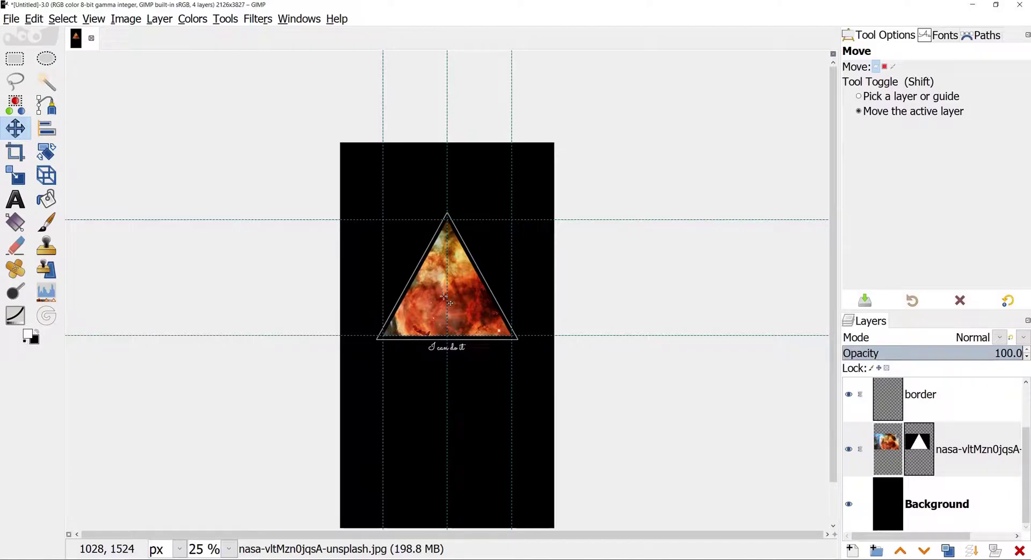
{"action": "key", "text": "Down"}
{"action": "key", "text": "Down"}
{"action": "key", "text": "Down"}
{"action": "key", "text": "Down"}
{"action": "key", "text": "Down"}
{"action": "key", "text": "Down"}
{"action": "key", "text": "Down"}
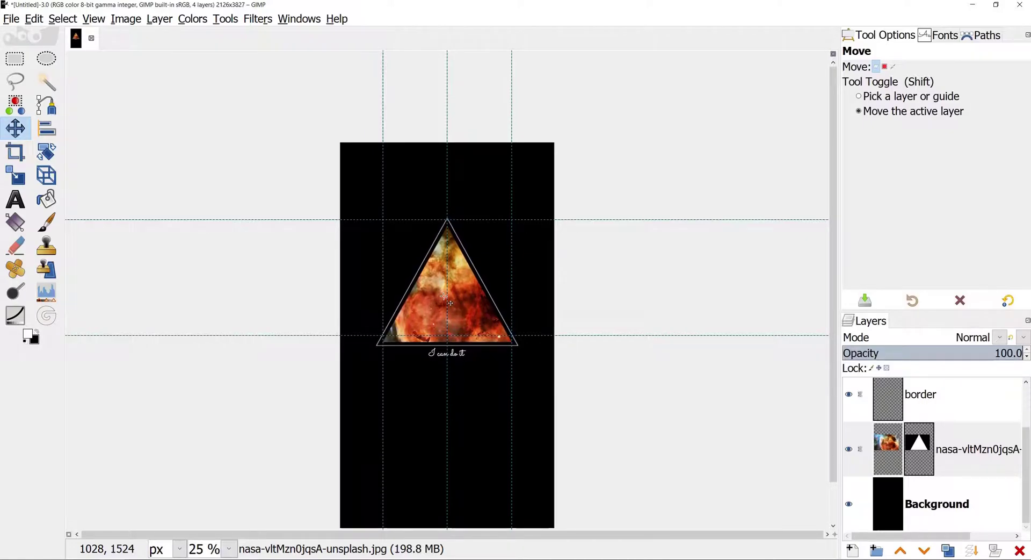
Step: Drag the triangle group lower and shift the nebula slightly up inside its triangle
{"action": "left_click_drag", "start_coordinate": [455, 293], "coordinate": [453, 361]}
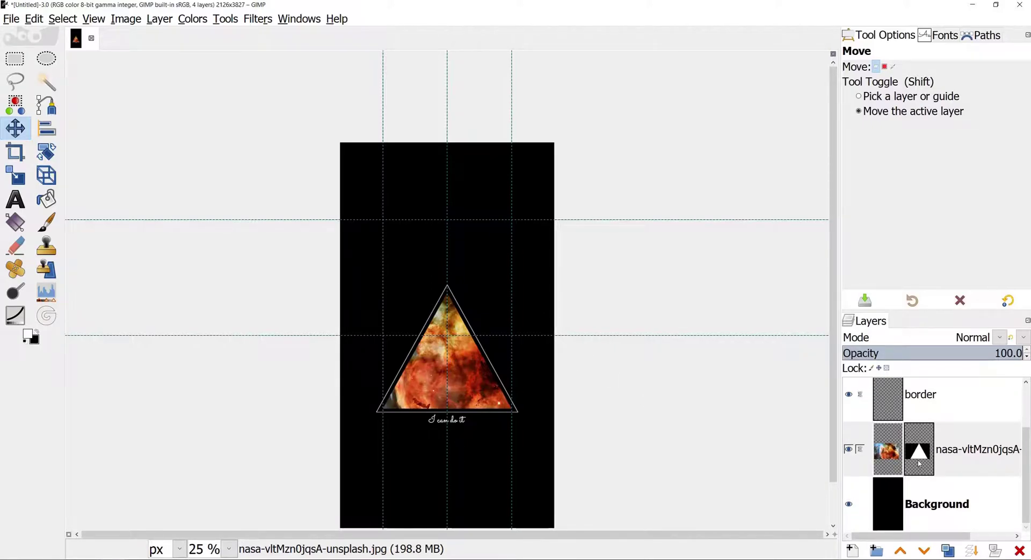
{"action": "left_click", "coordinate": [860, 450]}
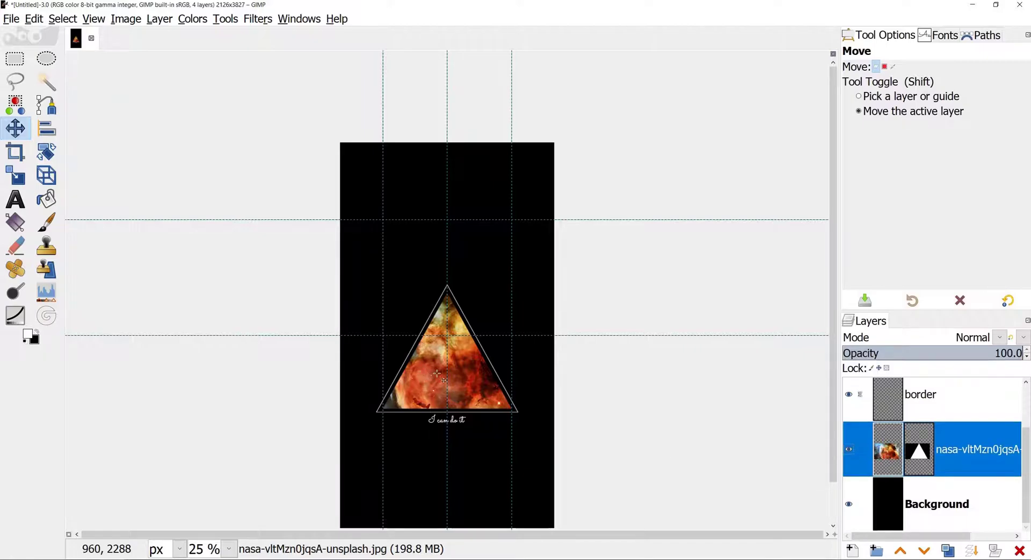
{"action": "mouse_move", "coordinate": [436, 373]}
{"action": "left_mouse_down"}
{"action": "mouse_move", "coordinate": [438, 348]}
{"action": "mouse_move", "coordinate": [436, 372]}
{"action": "left_mouse_up"}
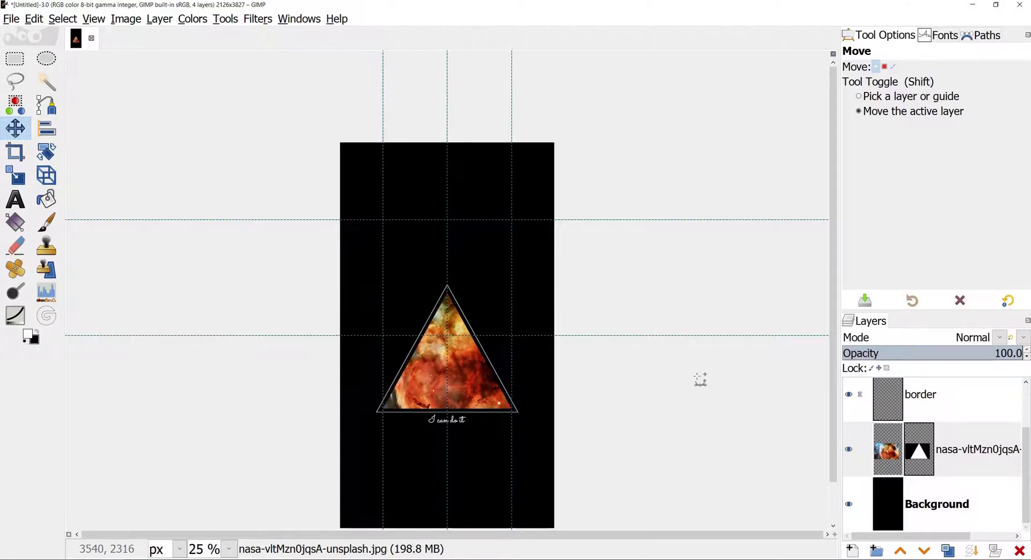
Step: Relink the nebula layer and bring up the Merge Visible Layers options
{"action": "left_click", "coordinate": [861, 449]}
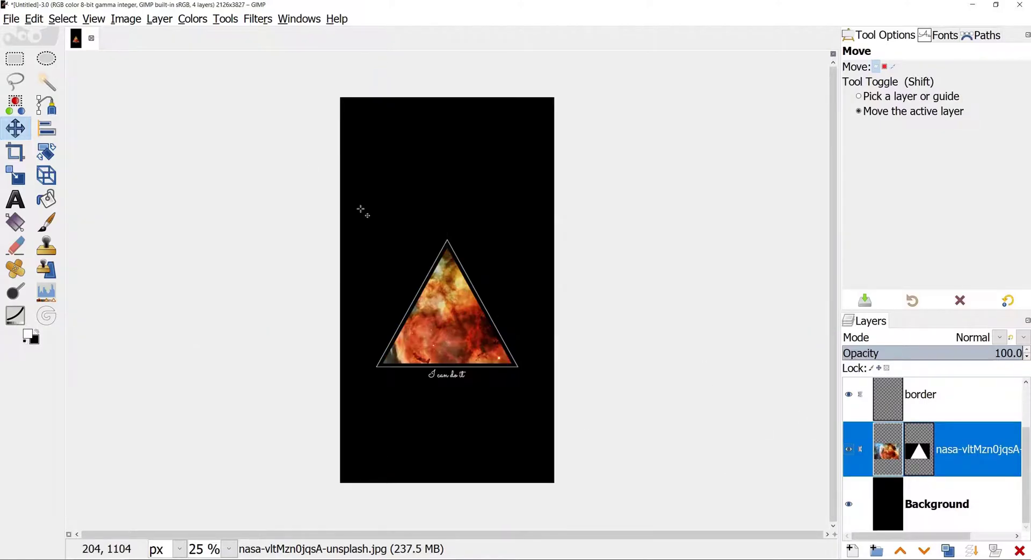
{"action": "left_click", "coordinate": [134, 23]}
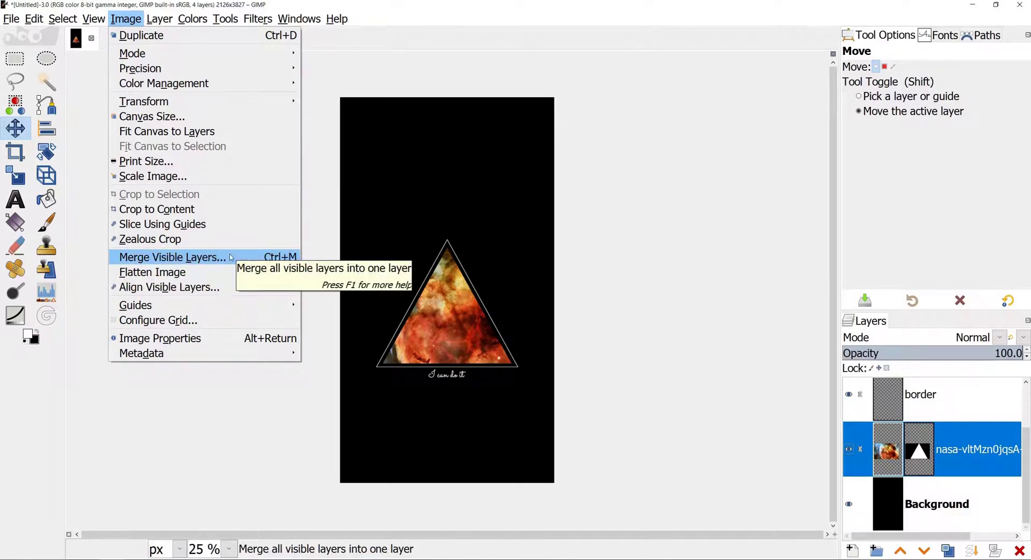
{"action": "left_click", "coordinate": [216, 256]}
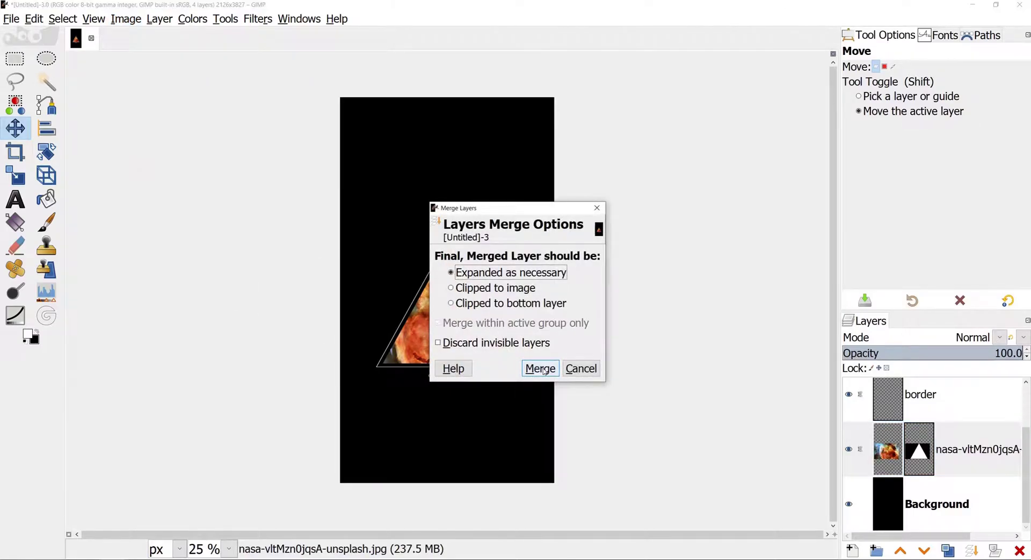